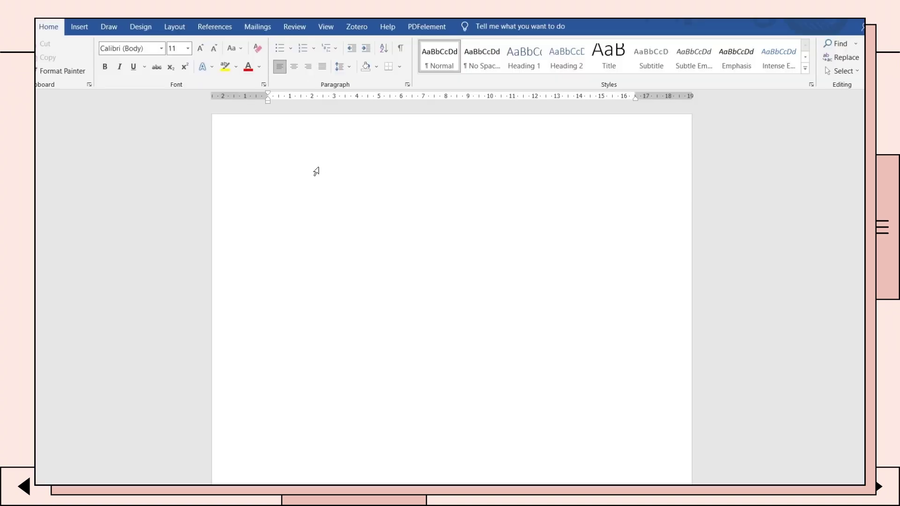
Step: Set the document's page margins to Narrow, 1.27 cm on every side
left_click(174, 27)
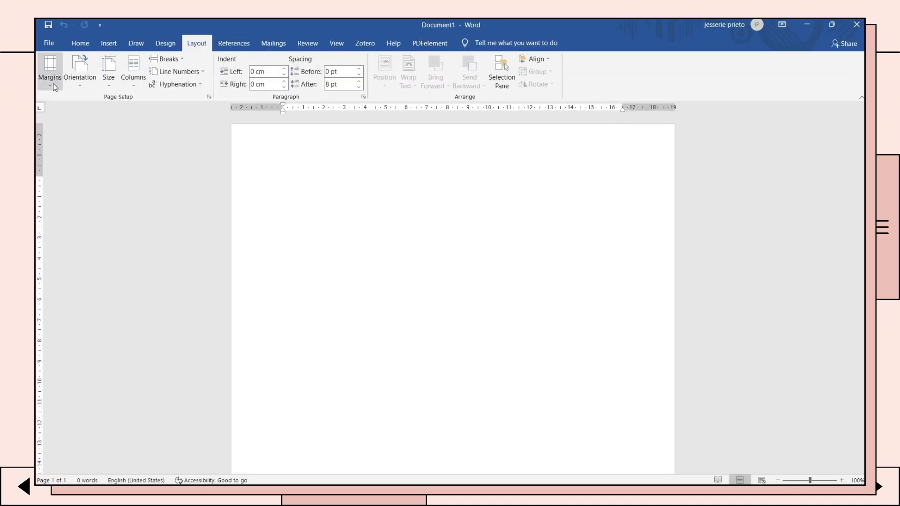
left_click(57, 84)
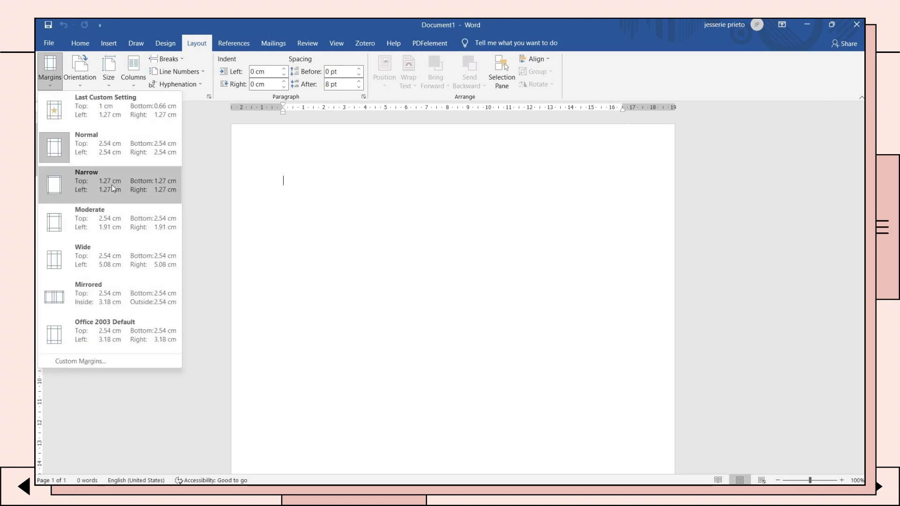
left_click(72, 186)
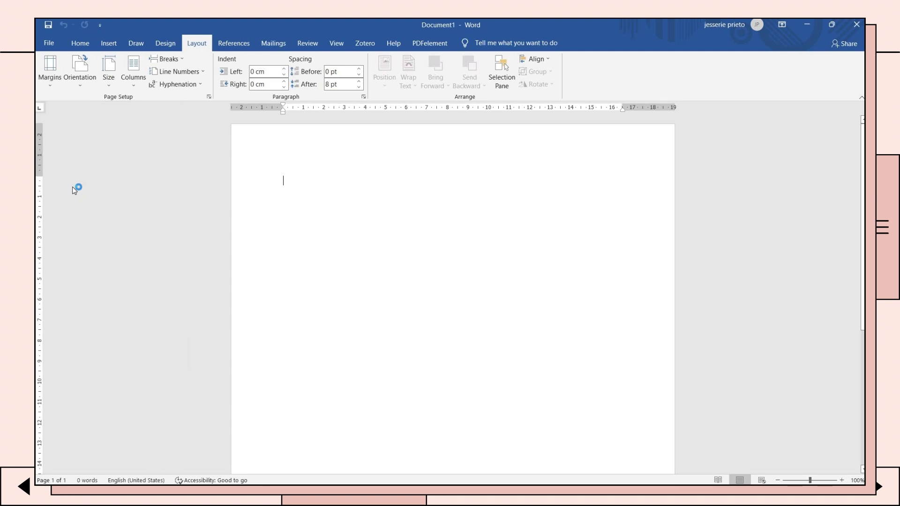
Step: Switch the page to landscape orientation and return it to portrait
left_click(110, 75)
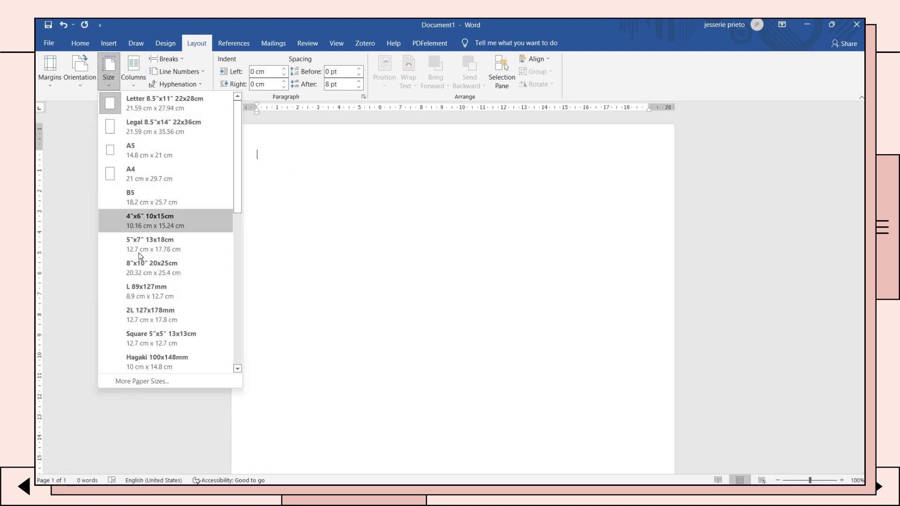
left_click(132, 79)
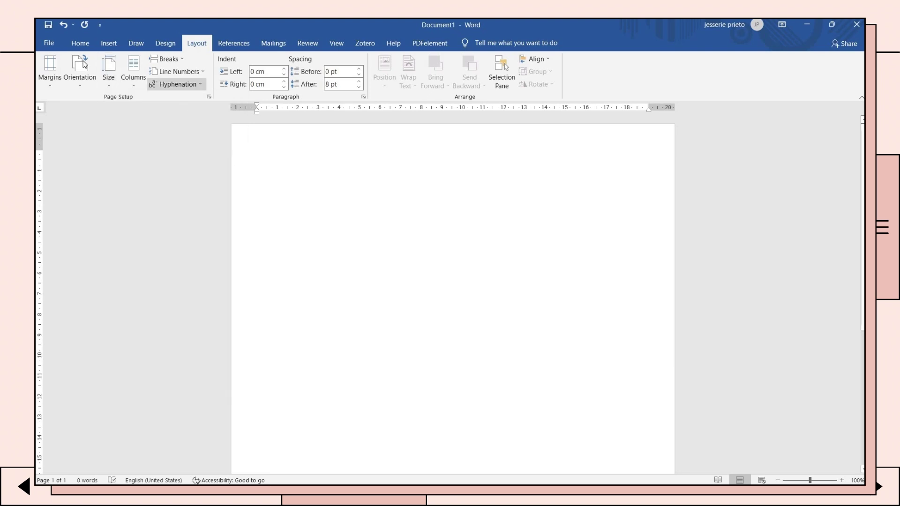
left_click(80, 76)
left_click(98, 130)
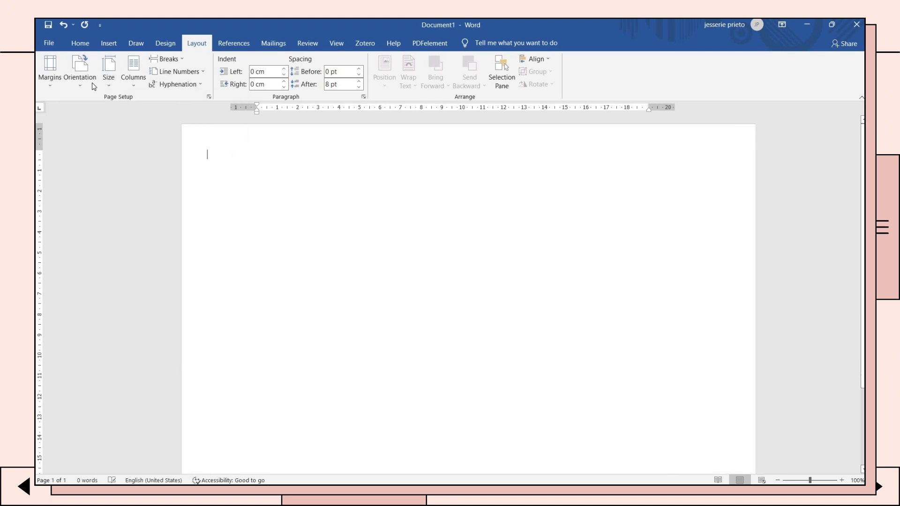
left_click(93, 84)
left_click(102, 106)
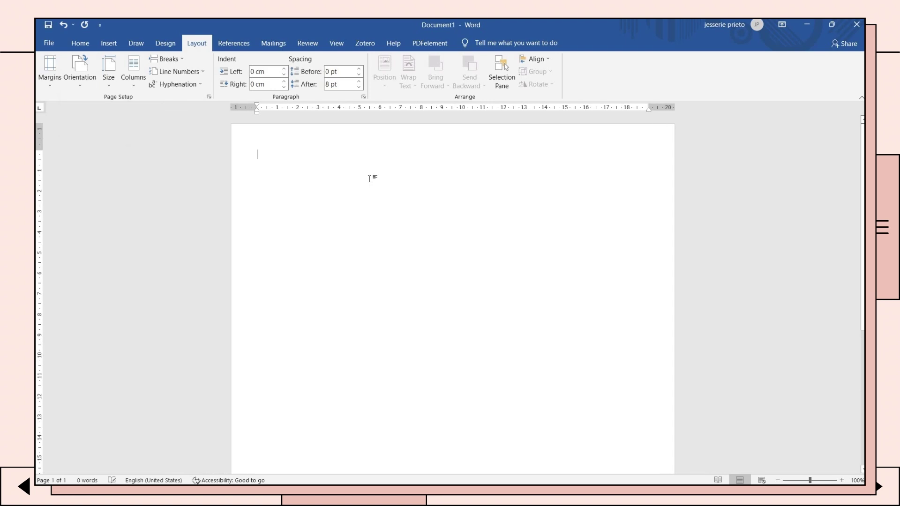
left_click(138, 82)
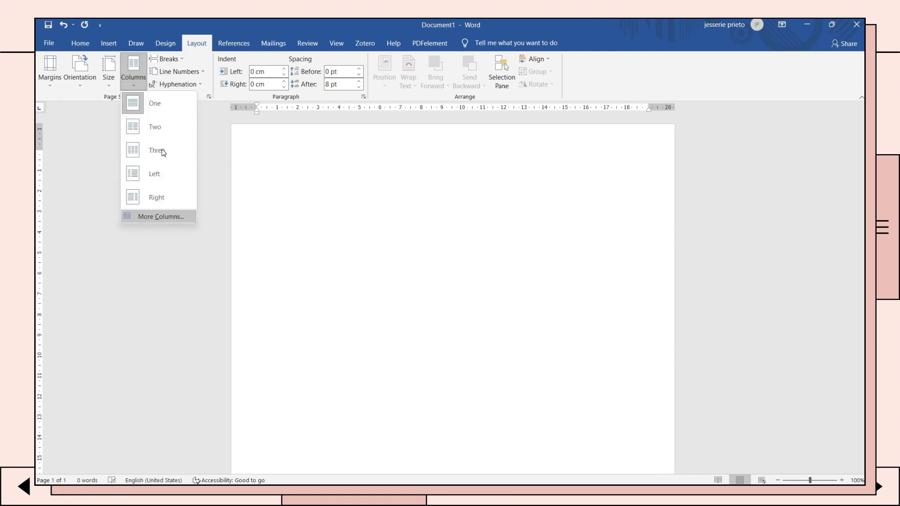
left_click(255, 148)
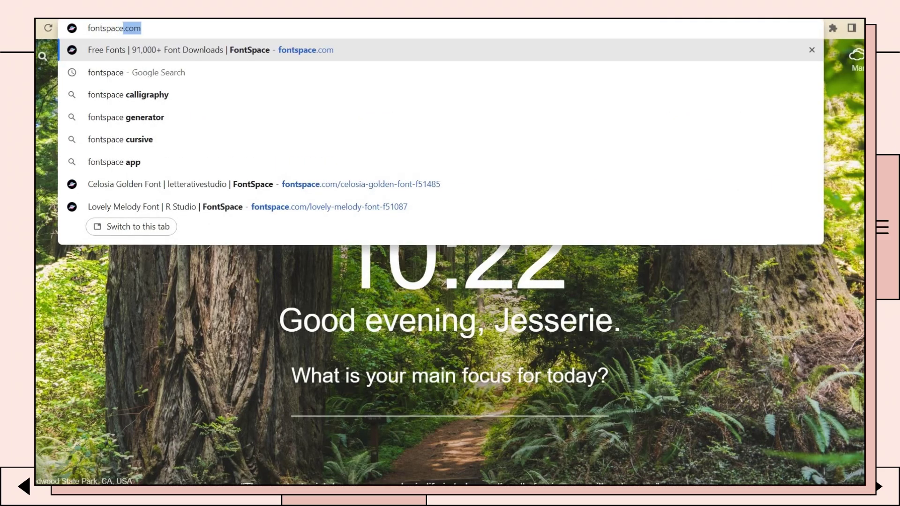
Step: Switch to the browser, open fontspace.com and go from the handpicked free fonts to the Bettins font's page
key("Return")
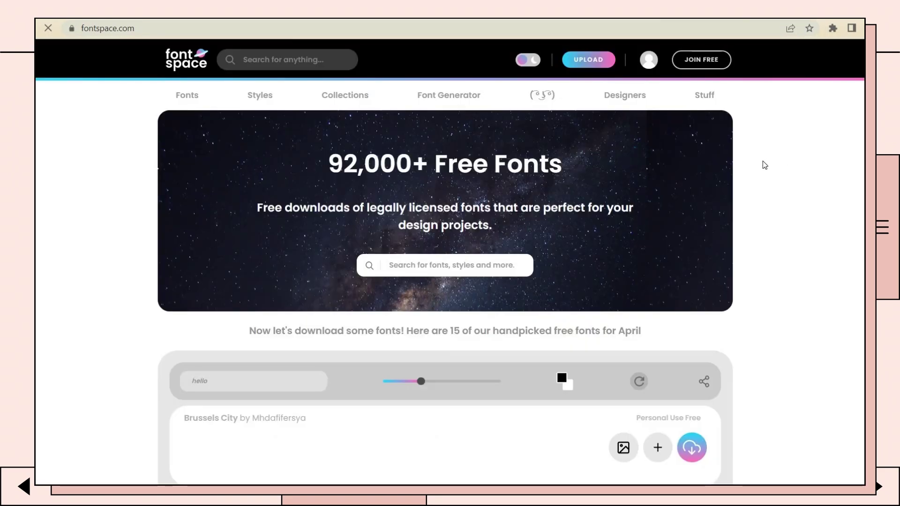
scroll(433, 182, "down", 5)
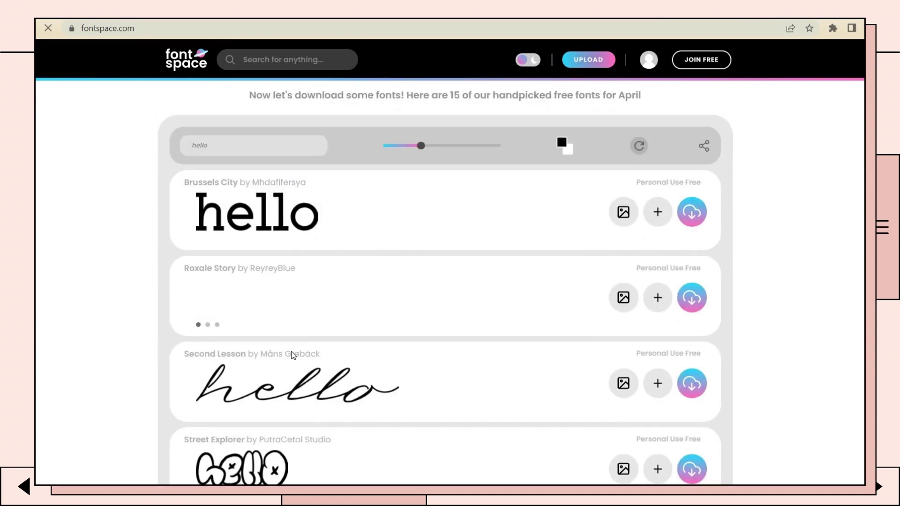
scroll(511, 276, "down", 12)
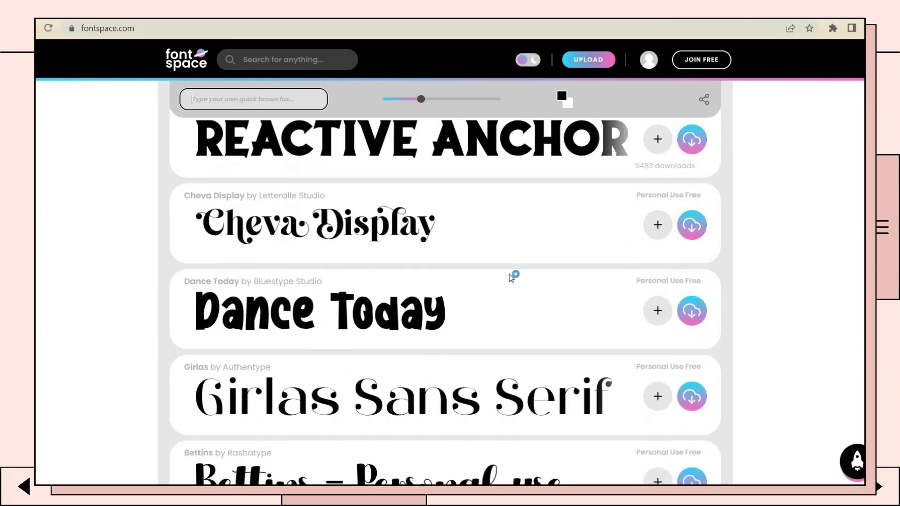
scroll(511, 276, "down", 4)
scroll(511, 276, "down", 7)
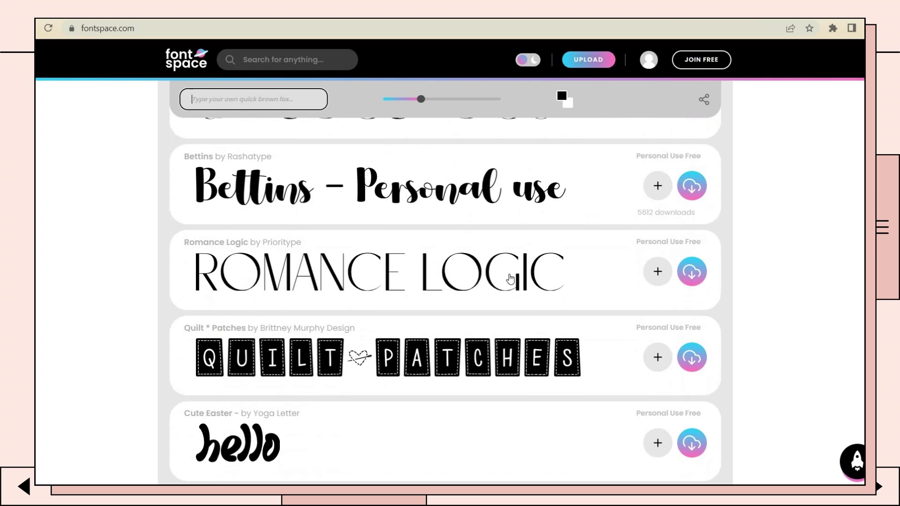
scroll(542, 363, "down", 8)
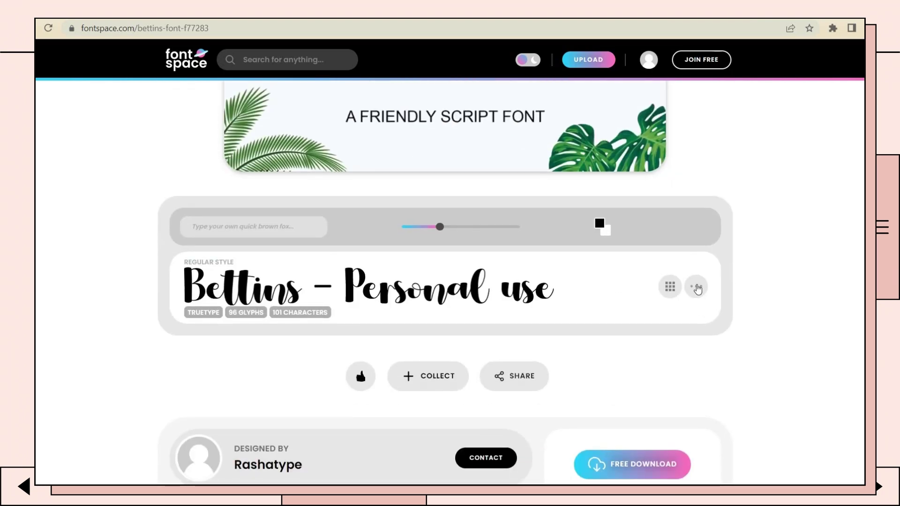
Step: Download the Bettins and Saturday Moon font files, and install the Bettins - Personal use font
left_click(697, 287)
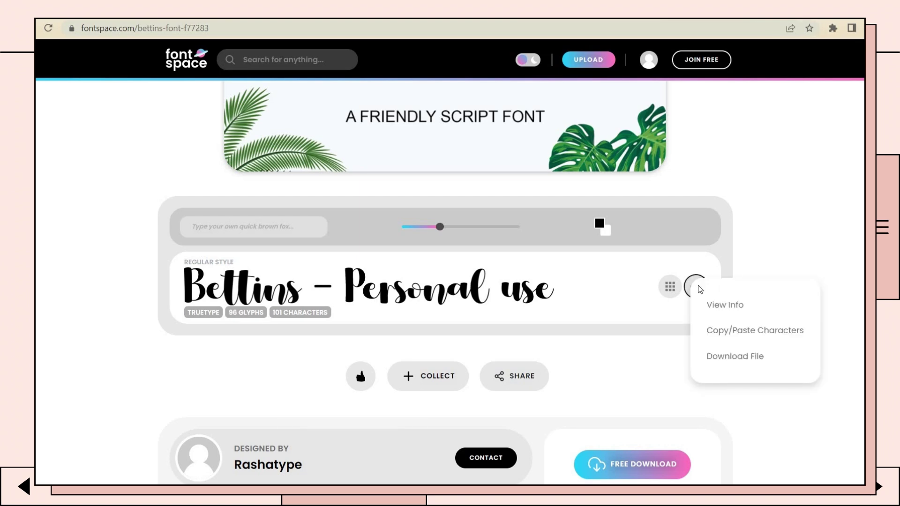
left_click(712, 357)
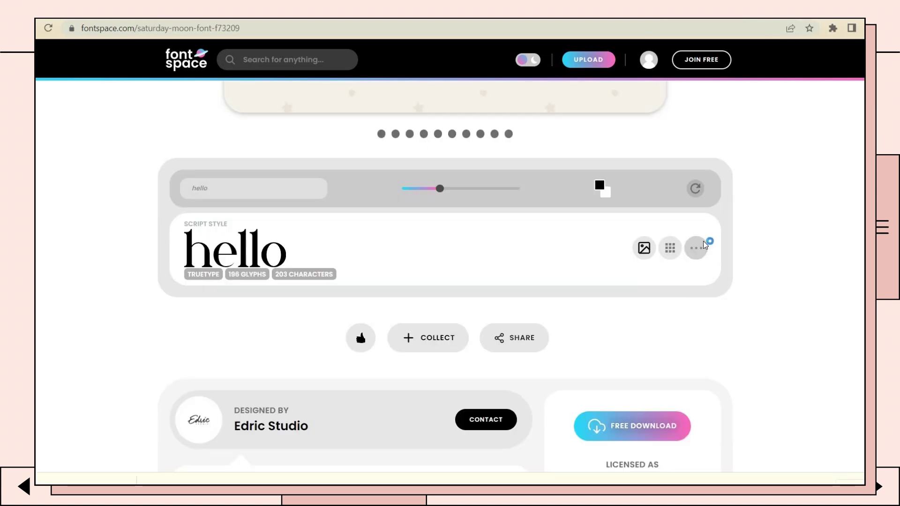
left_click(694, 247)
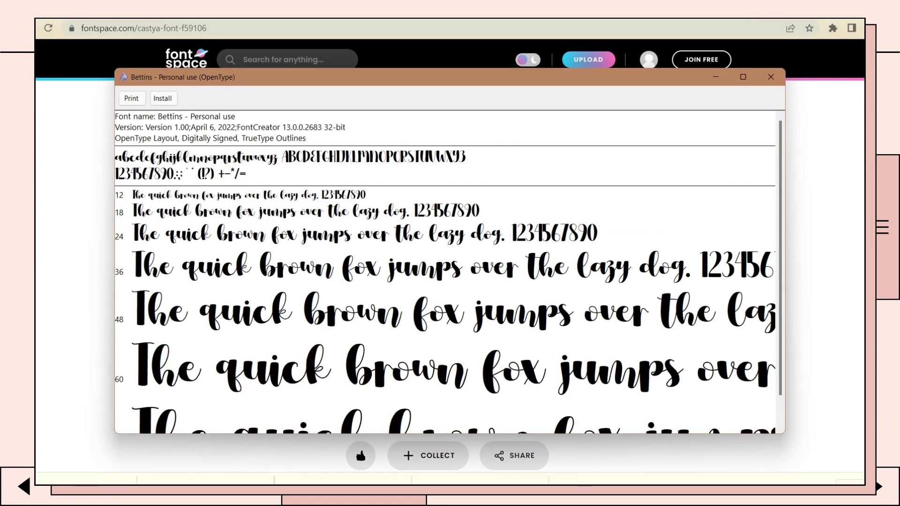
left_click(163, 99)
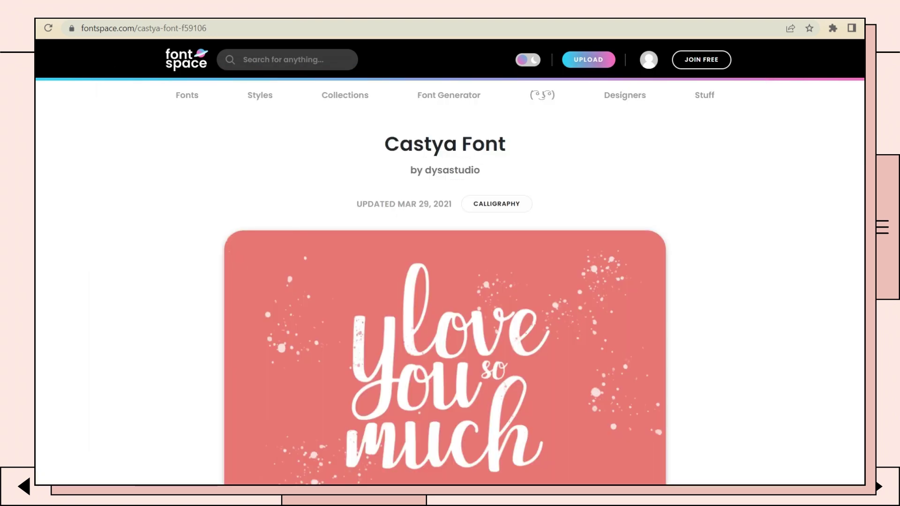
Step: Open colorhunt.co in a new browser tab and browse the newest color palettes
key("ctrl+t")
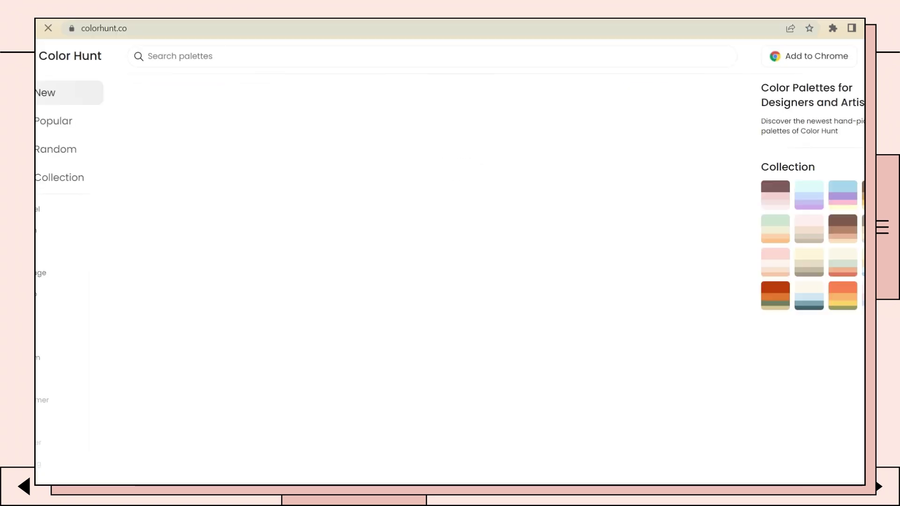
scroll(494, 279, "down", 15)
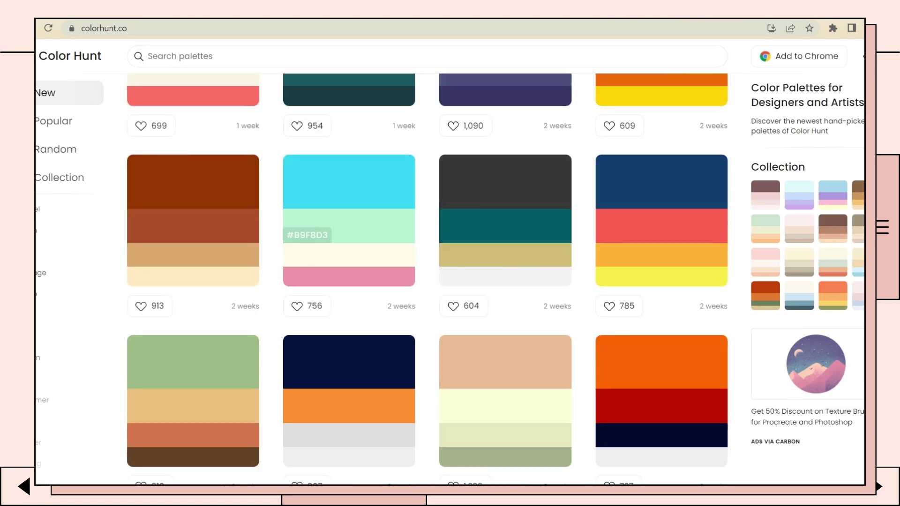
scroll(427, 279, "down", 2)
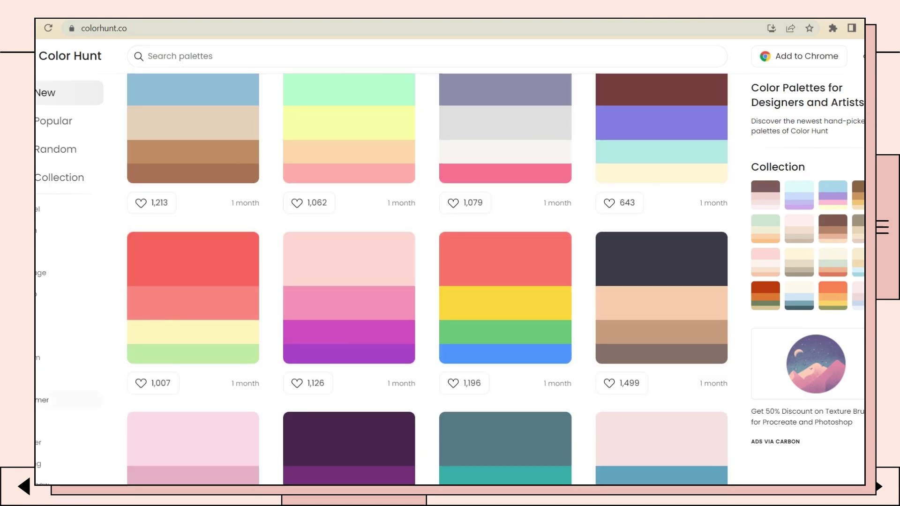
scroll(427, 279, "down", 6)
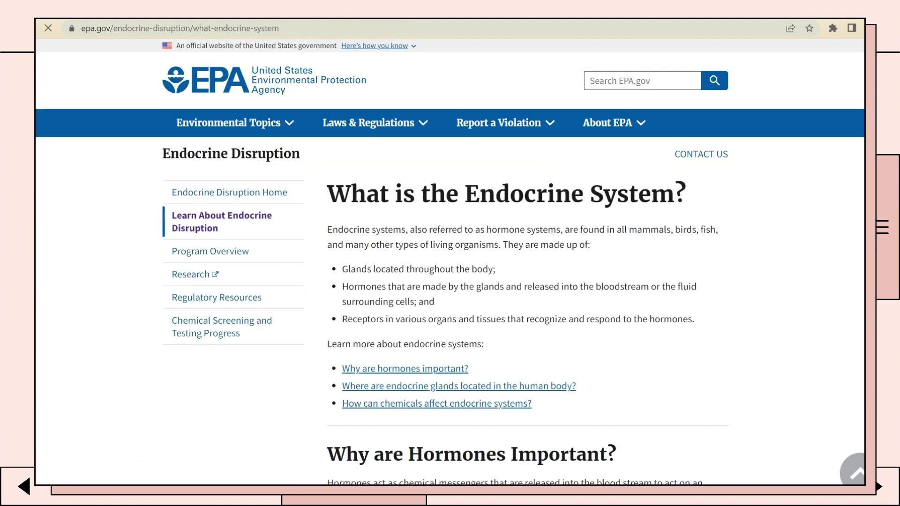
Step: Widen the Word window beside the EPA endocrine page and insert "Endocrine System" from its main heading as text only
scroll(450, 262, "down", 6)
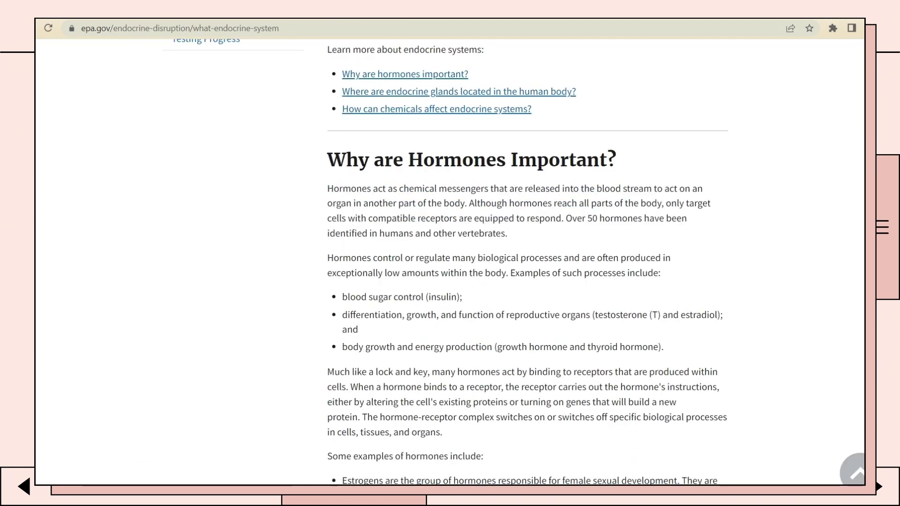
scroll(450, 262, "down", 1)
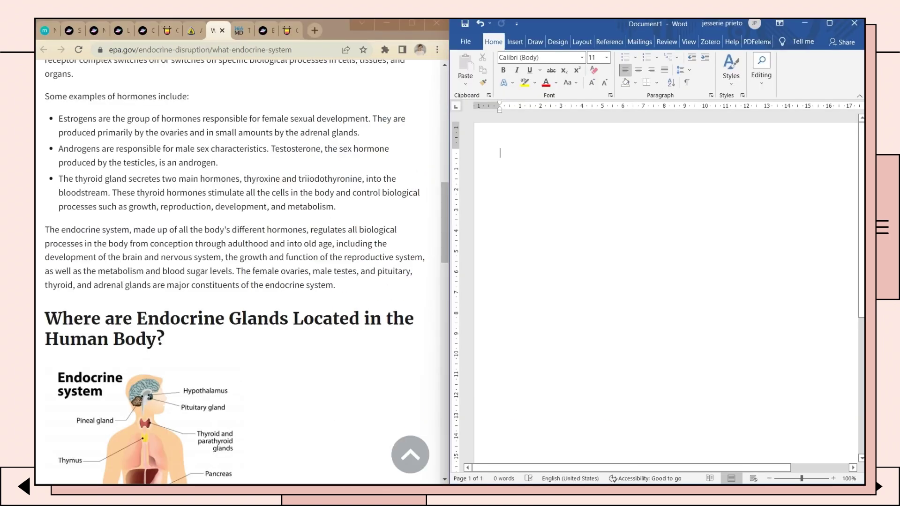
left_click_drag(450, 262, 319, 262)
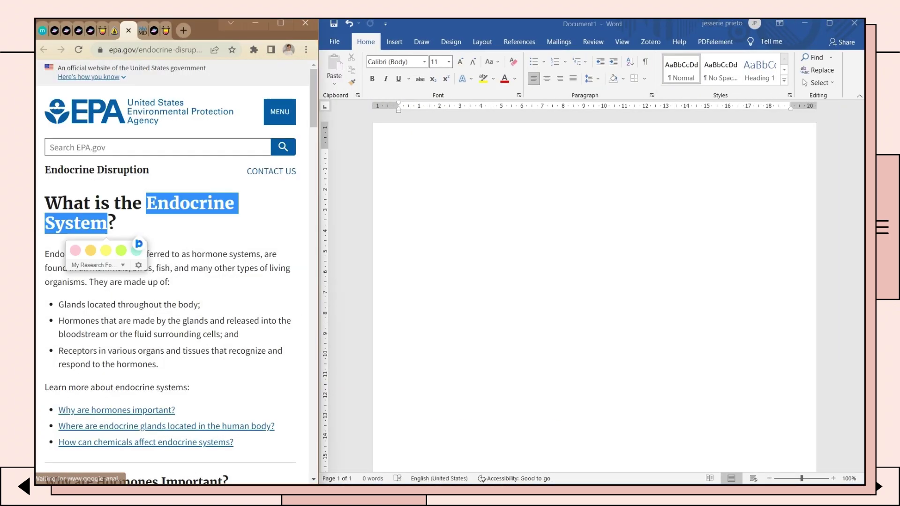
type("Endocrine System")
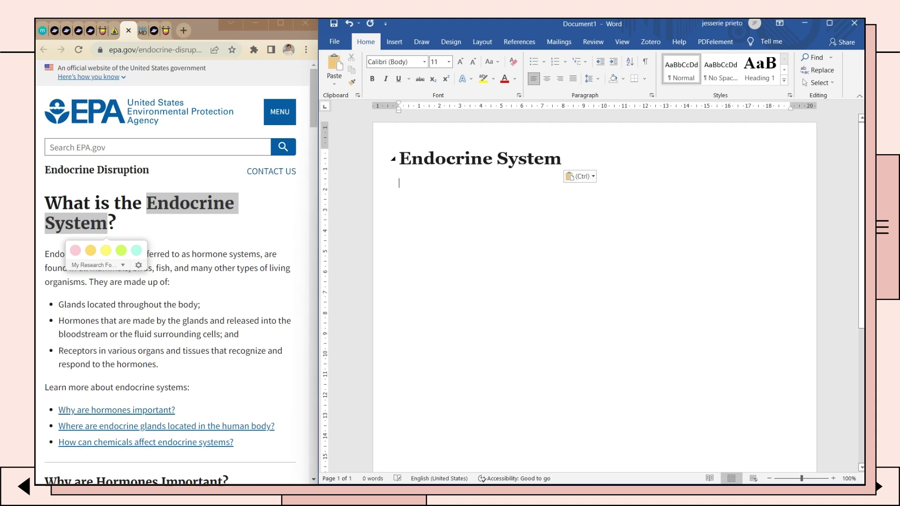
key("ctrl")
key("t")
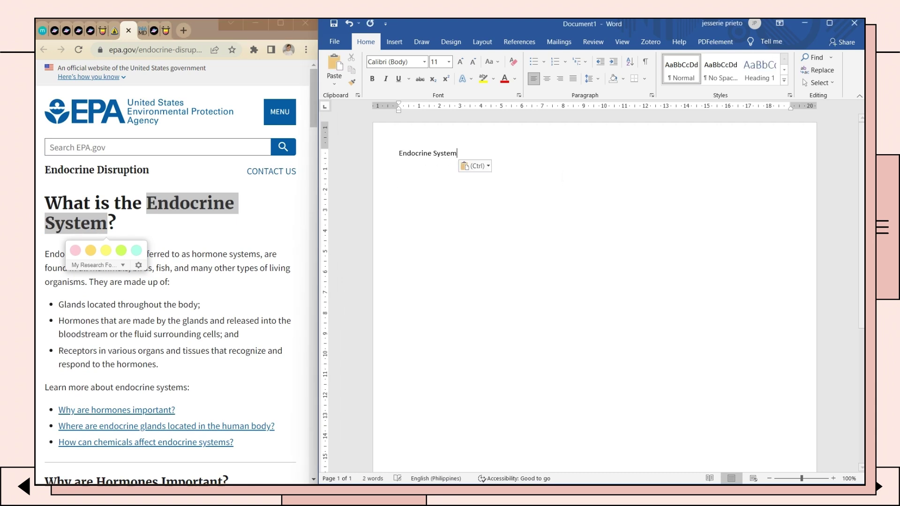
Step: Change the font of the "Endocrine System" title to Bettins - Personal use
left_click(385, 153)
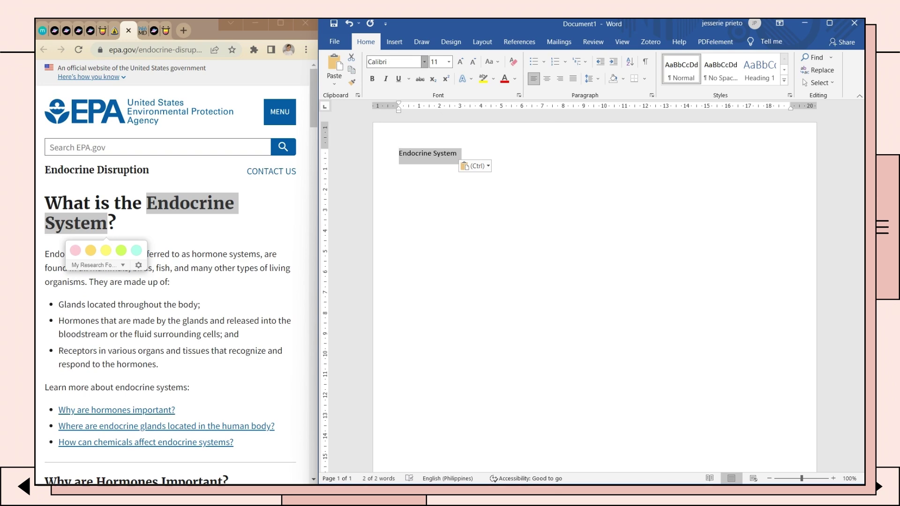
left_click(424, 61)
scroll(424, 244, "down", 4)
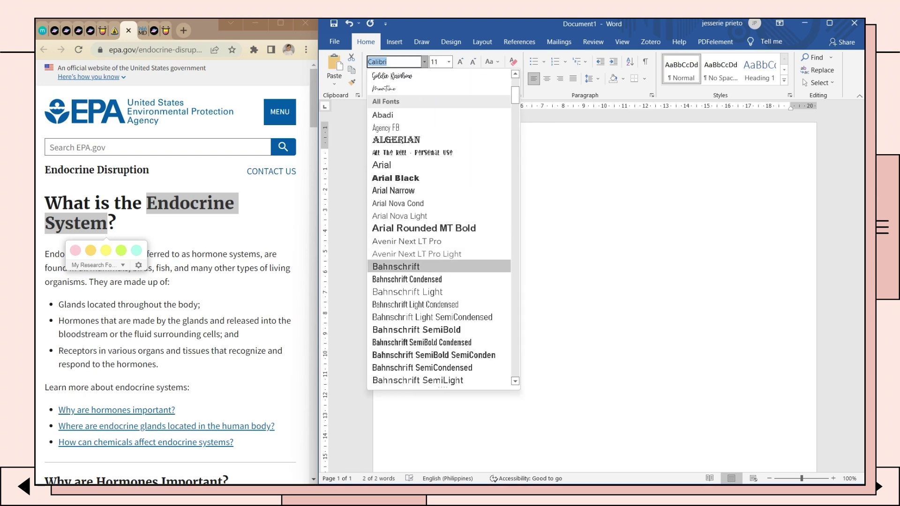
scroll(438, 230, "down", 4)
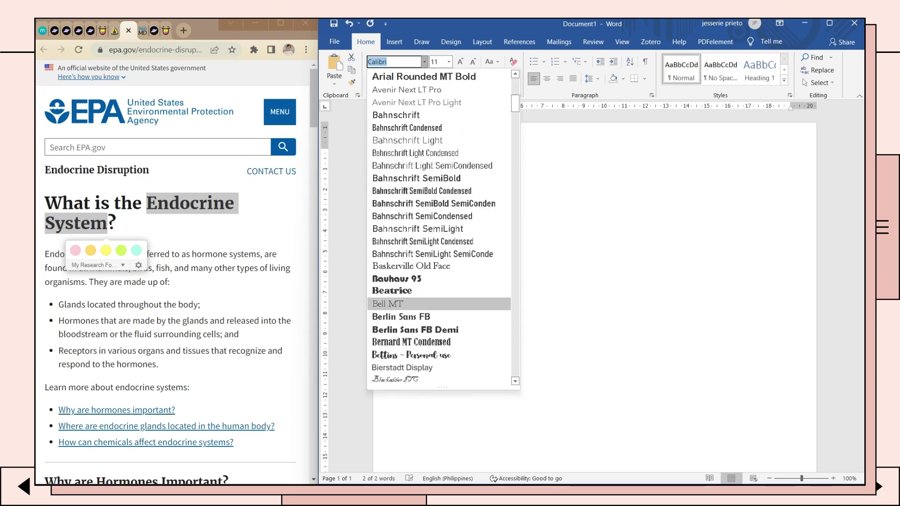
key("Return")
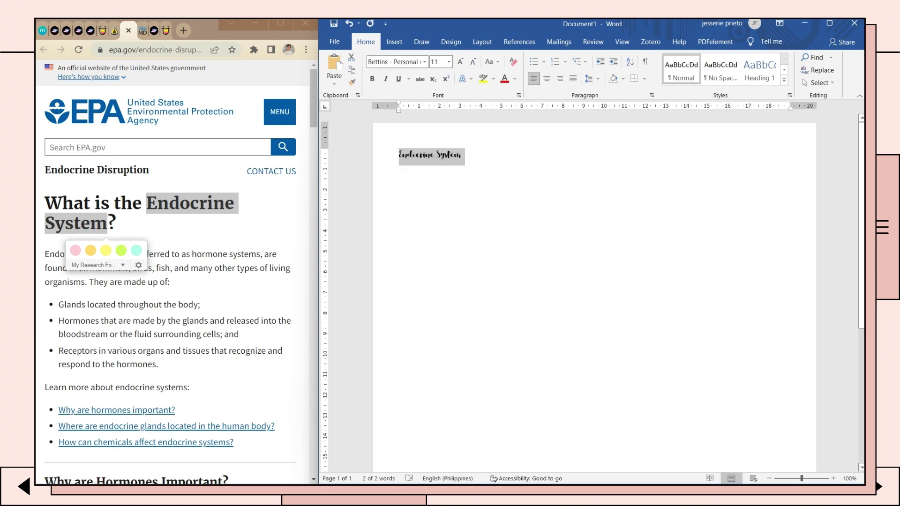
Step: Enlarge the "Endocrine System" title to font size 36 and deselect it
left_click(460, 61)
left_click(460, 61)
left_click(460, 62)
left_click(460, 62)
left_click(461, 62)
left_click(460, 62)
left_click(460, 62)
left_click(460, 62)
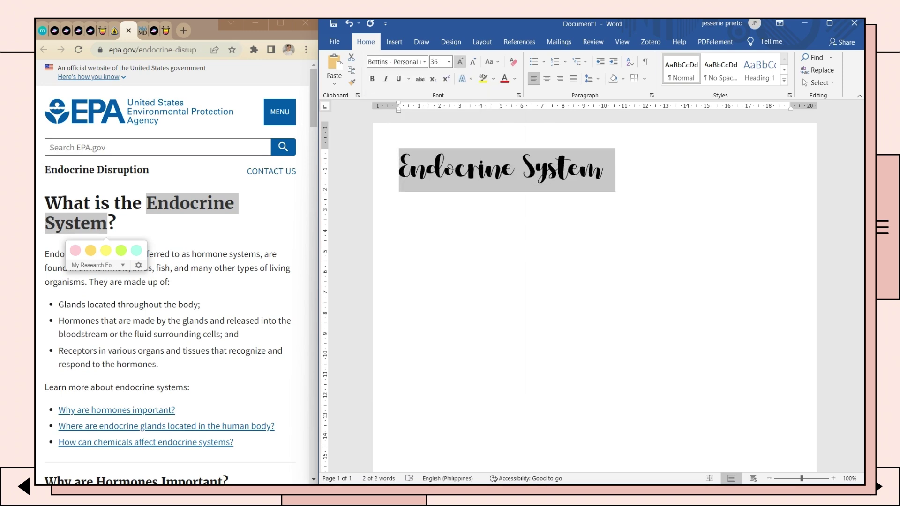
left_click(619, 174)
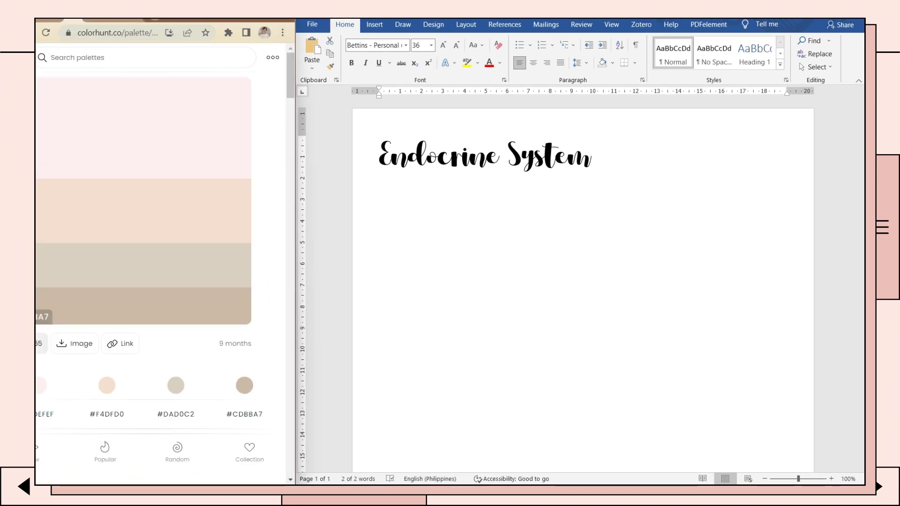
Step: Color the "Endocrine System" title a custom brown darker than the palette's #CDBBA7 and center it
key("alt+Tab")
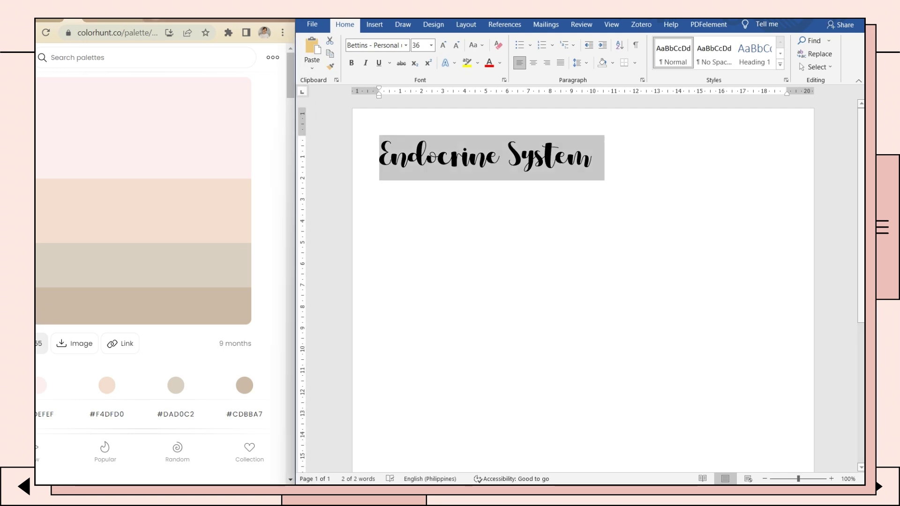
left_click(500, 62)
left_click(522, 176)
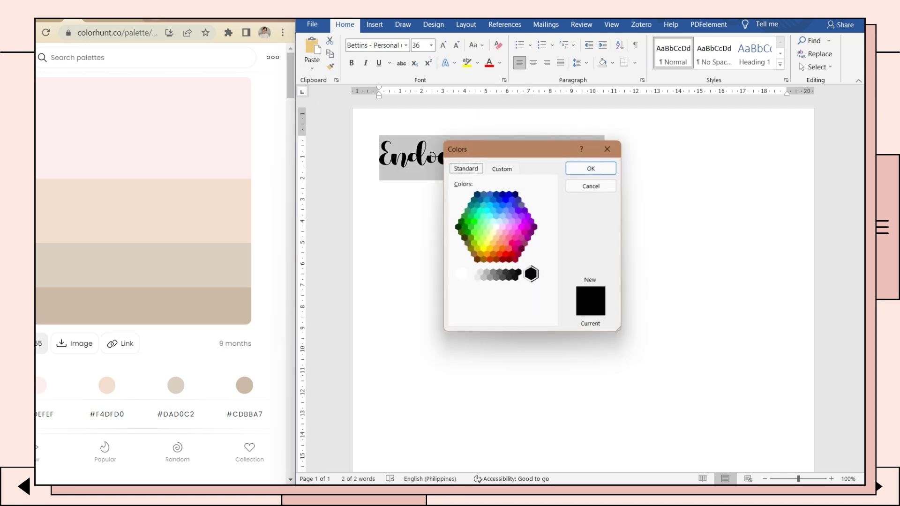
key("ctrl+Tab")
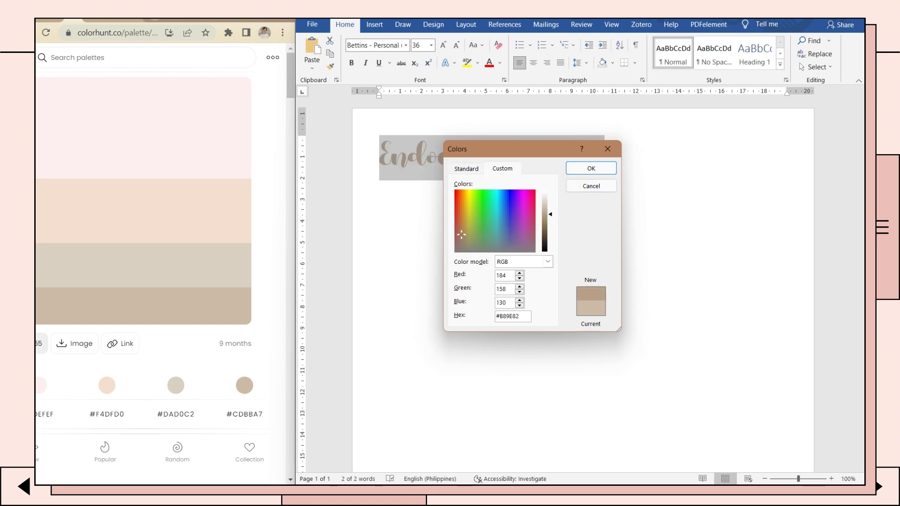
key("Return")
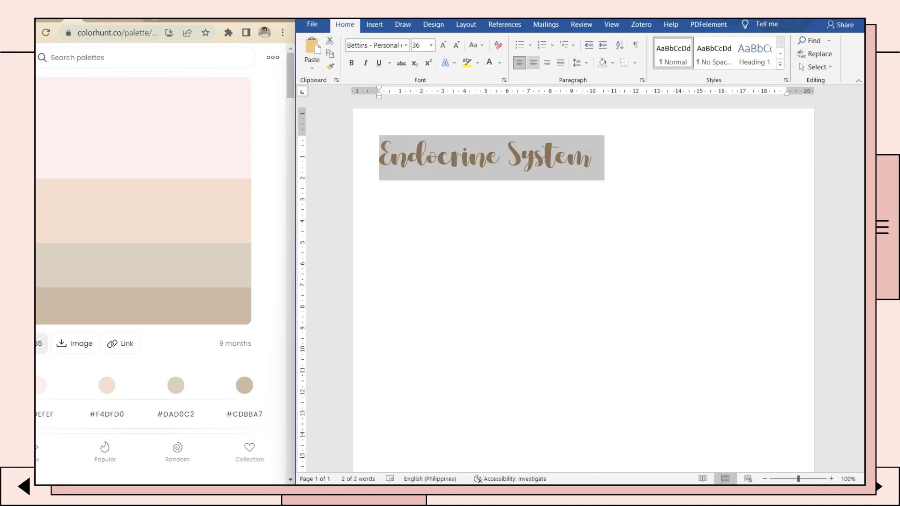
left_click(533, 63)
left_click(666, 157)
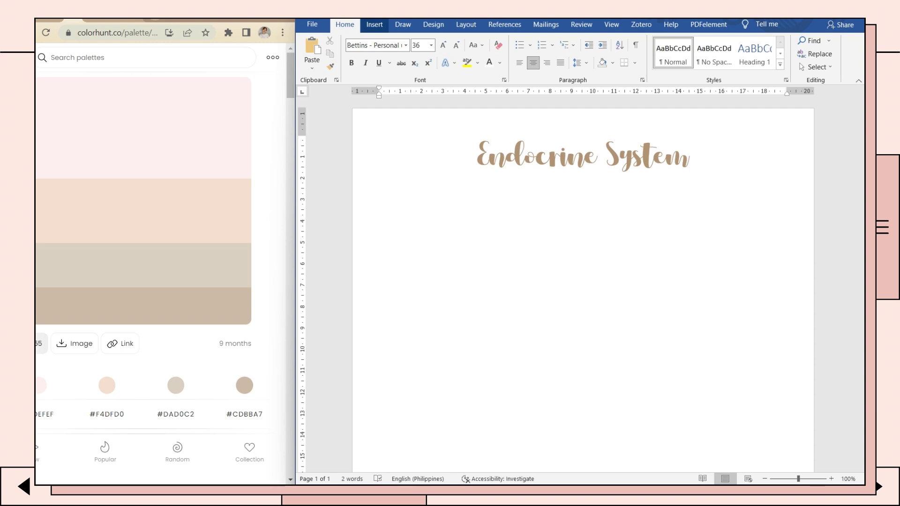
Step: Draw a closed wavy band with the Curve shape across the page's upper-left corner, reaching behind the start of the title
left_click(374, 24)
left_click(412, 41)
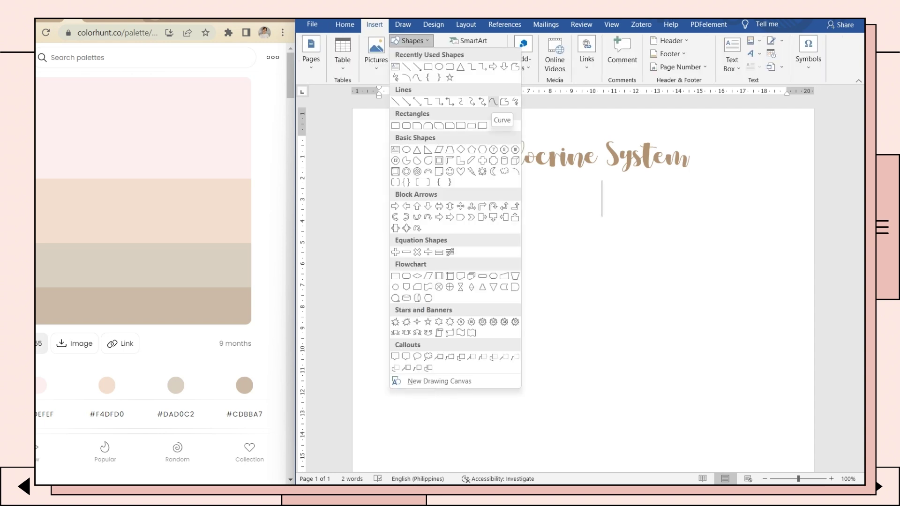
left_click(493, 101)
key("Escape")
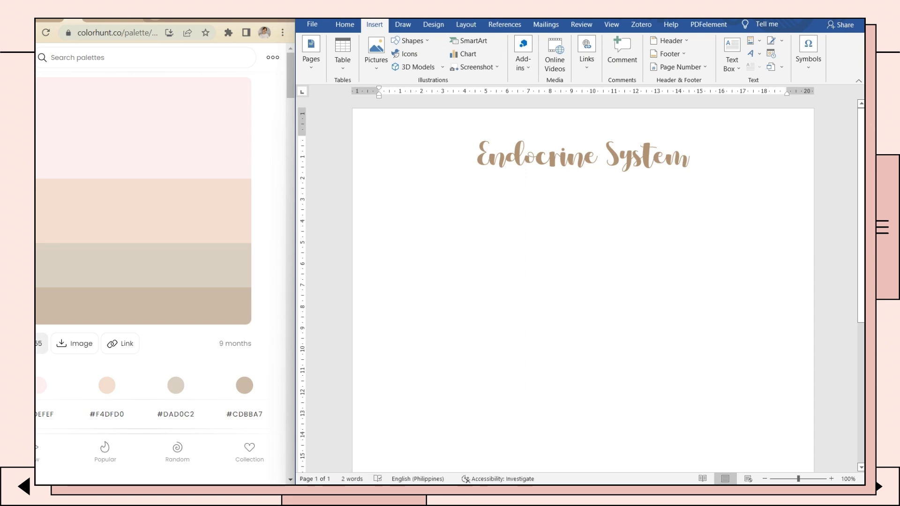
left_click(387, 165)
left_click(401, 147)
left_click(451, 139)
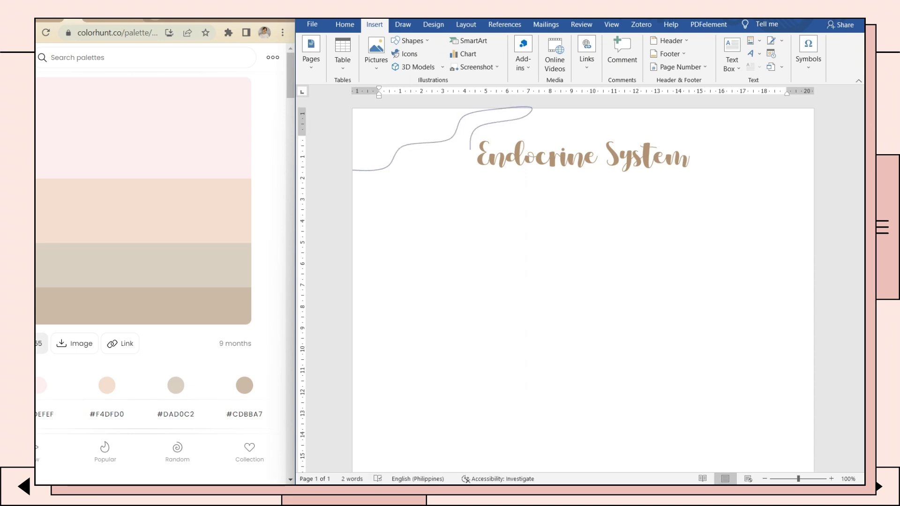
left_click(352, 170)
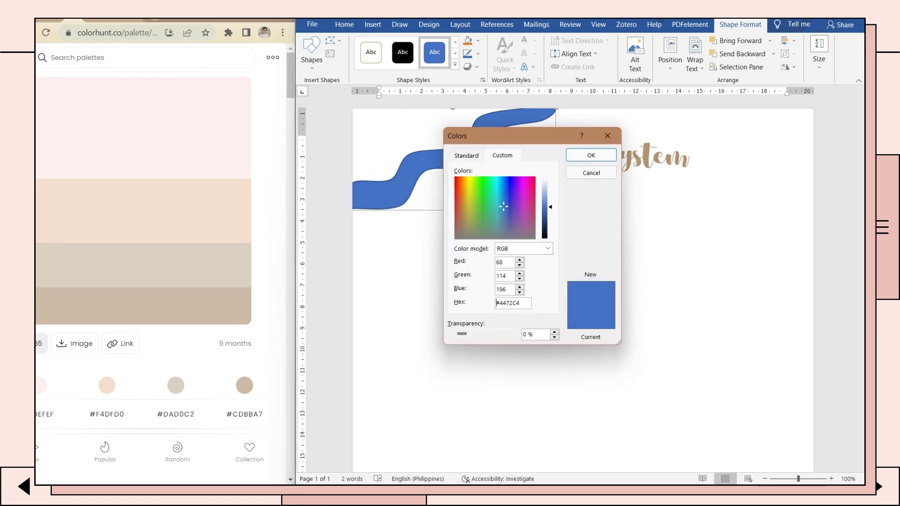
Step: Fill the wavy band with #F4DFD0 and remove its outline
left_click(591, 155)
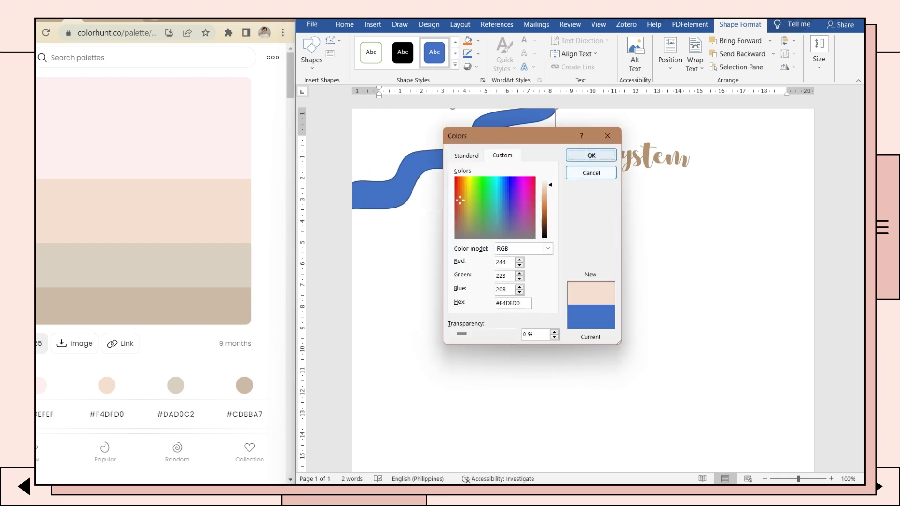
left_click(477, 53)
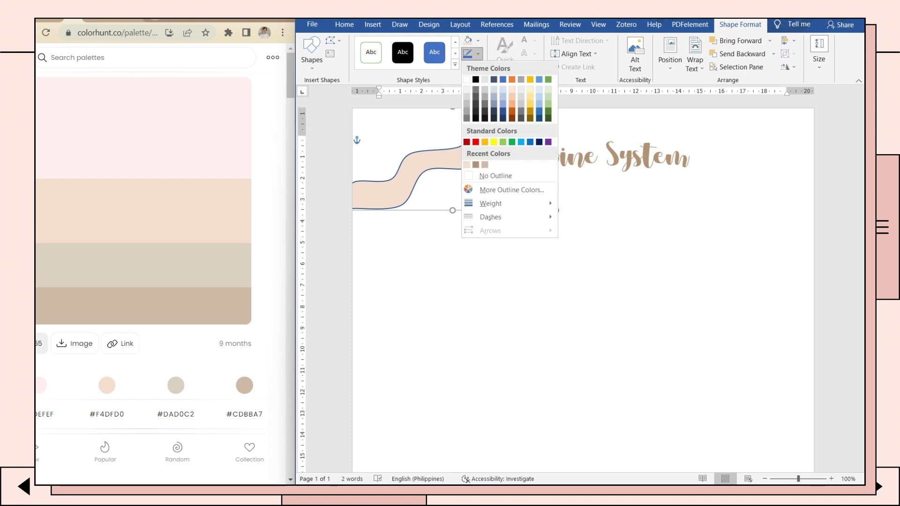
left_click(495, 175)
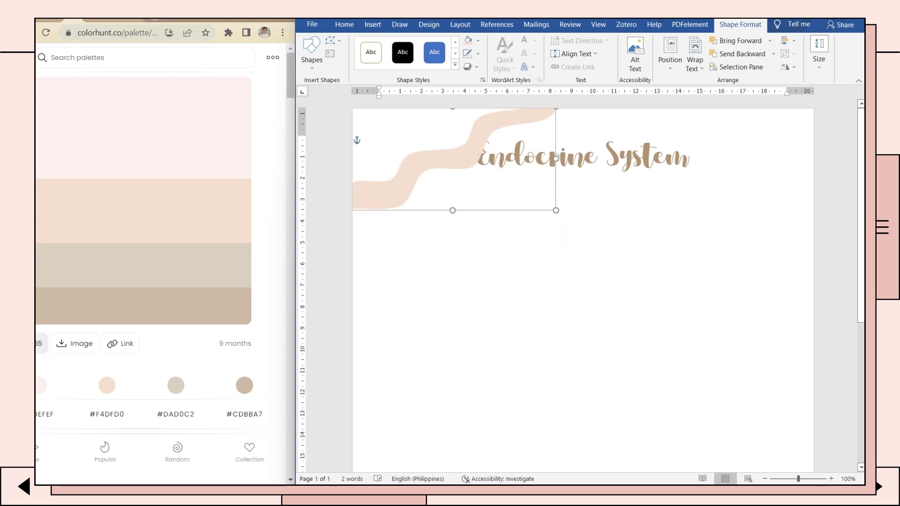
Step: Set the wavy band's text wrapping to Behind Text
right_click(432, 158)
mouse_move(468, 323)
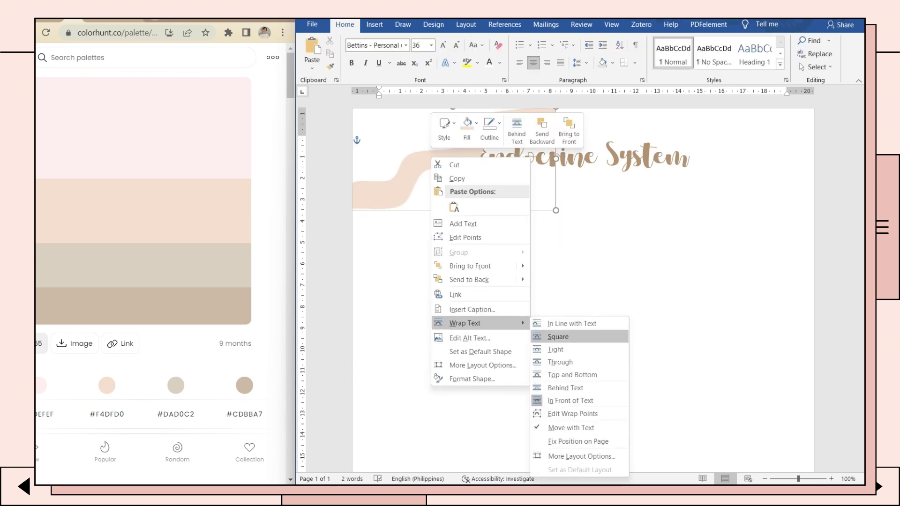
left_click(565, 387)
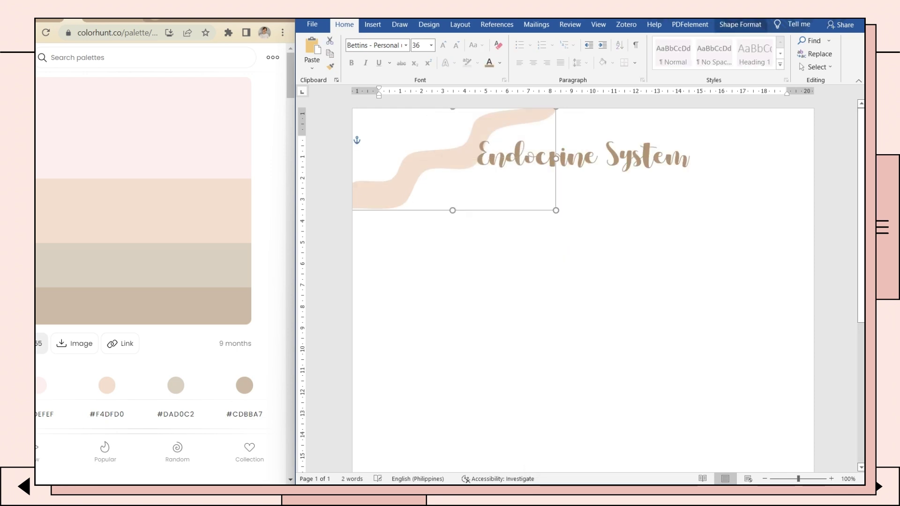
Step: Duplicate the wavy band, offset the copy below the original, and stretch it slightly larger toward the page edges
key("ctrl+v")
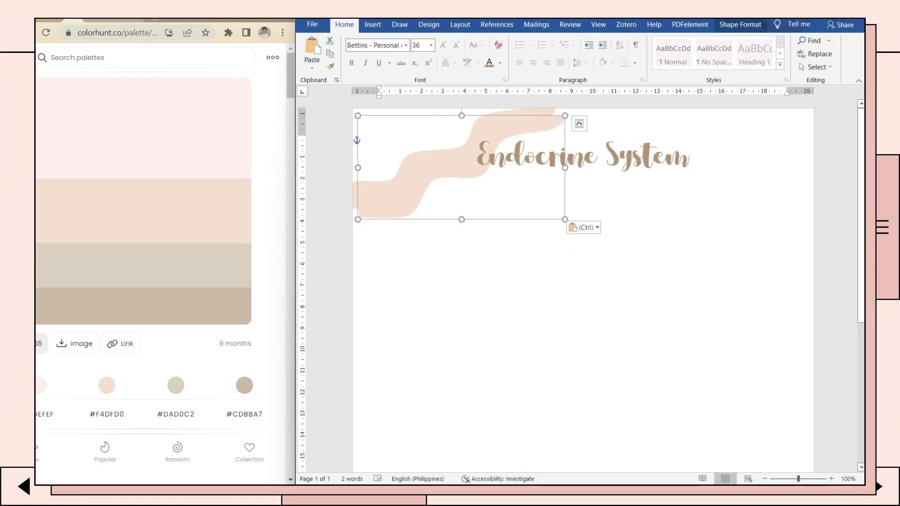
left_click_drag(455, 162, 500, 191)
left_click(582, 202)
left_click(436, 164)
left_click_drag(357, 218, 349, 225)
left_click_drag(564, 115, 583, 106)
left_click(583, 202)
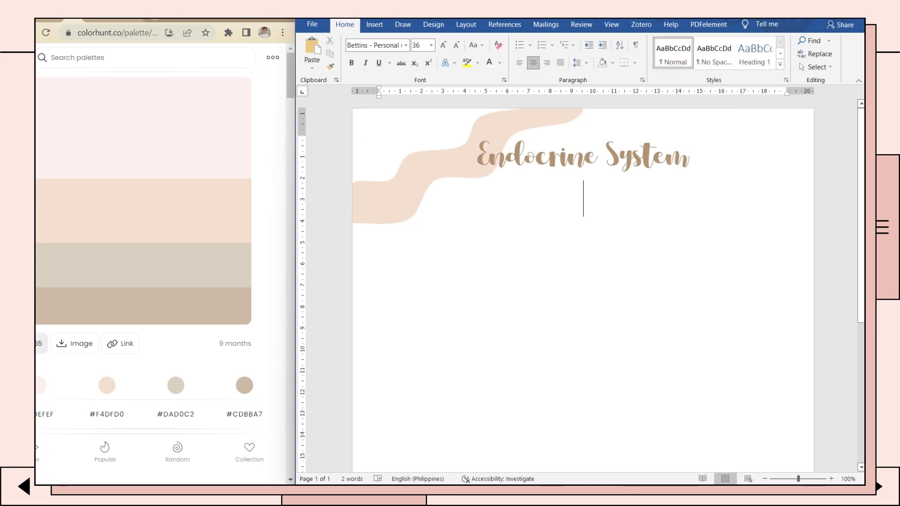
left_click(435, 164)
left_click_drag(466, 226, 466, 232)
Step: Fill the duplicated wavy band with the palette's tan #CDBBA7
right_click(442, 173)
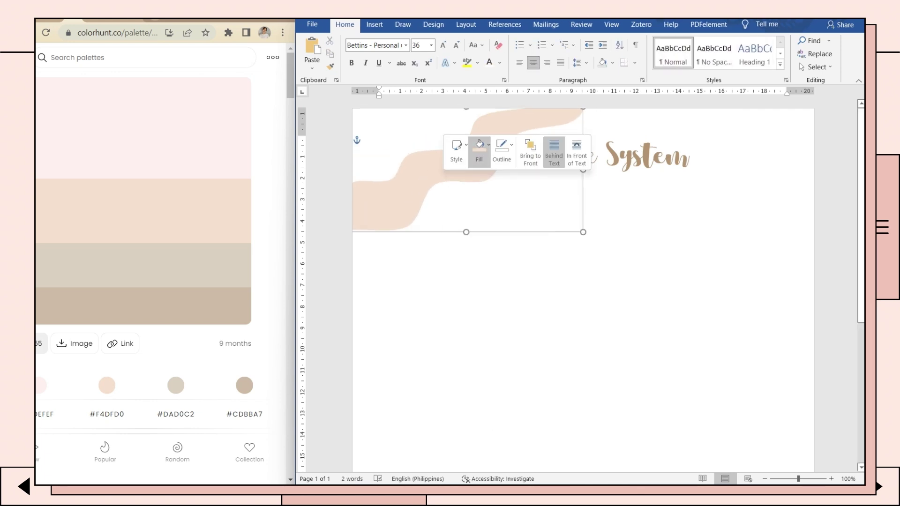
left_click(477, 151)
left_click(477, 286)
left_click(477, 154)
Step: Select both wavy bands together and scale them down slightly toward the page corner
left_click(441, 173)
left_click(429, 154, "shift")
left_click_drag(582, 231, 562, 223)
left_click(583, 263)
Step: Draw a closed Curve shape covering the page's upper-left corner inside the wavy bands
left_click(374, 25)
left_click(410, 41)
left_click(410, 63)
key("Escape")
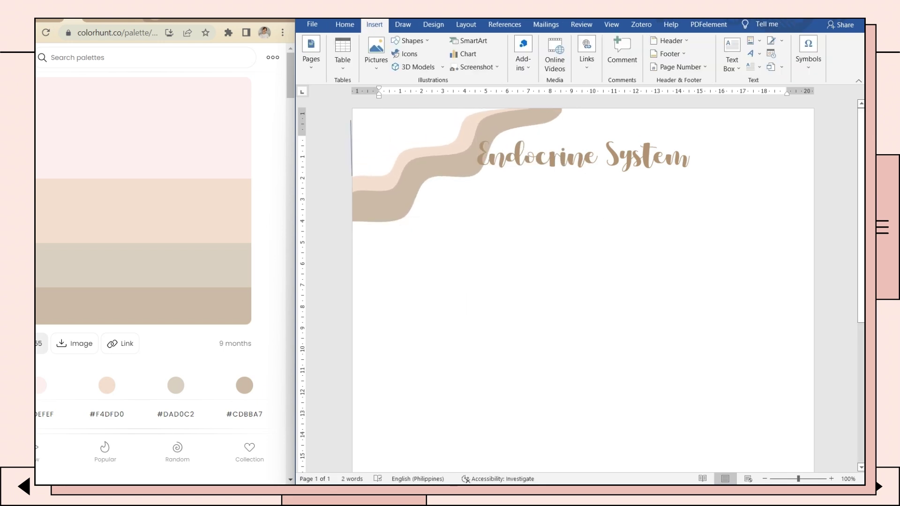
left_click(351, 109)
left_click(511, 109)
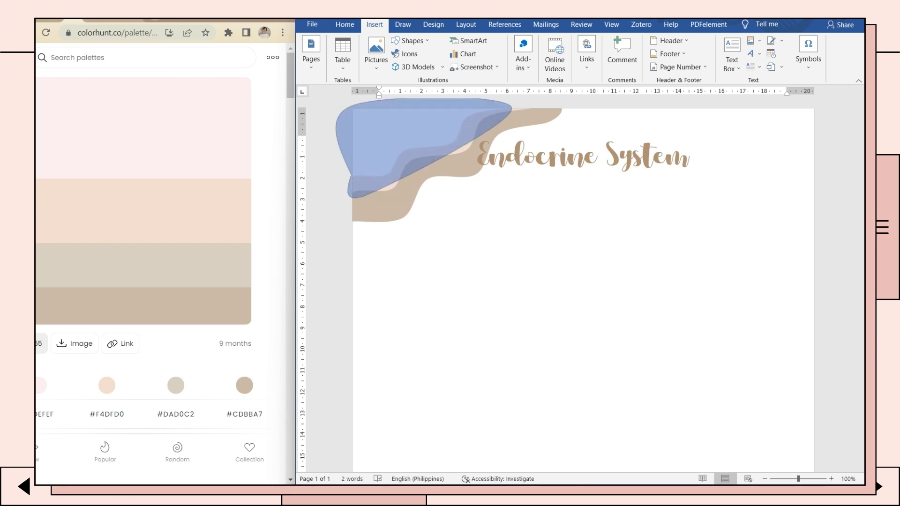
left_click(353, 197)
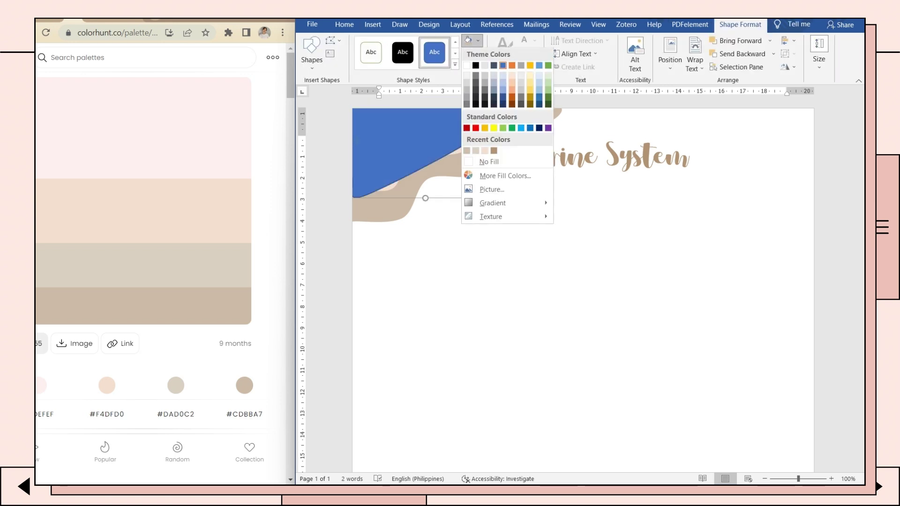
Step: Fill the corner shape with the palette's pale pink and remove its outline
left_click(478, 40)
left_click(505, 176)
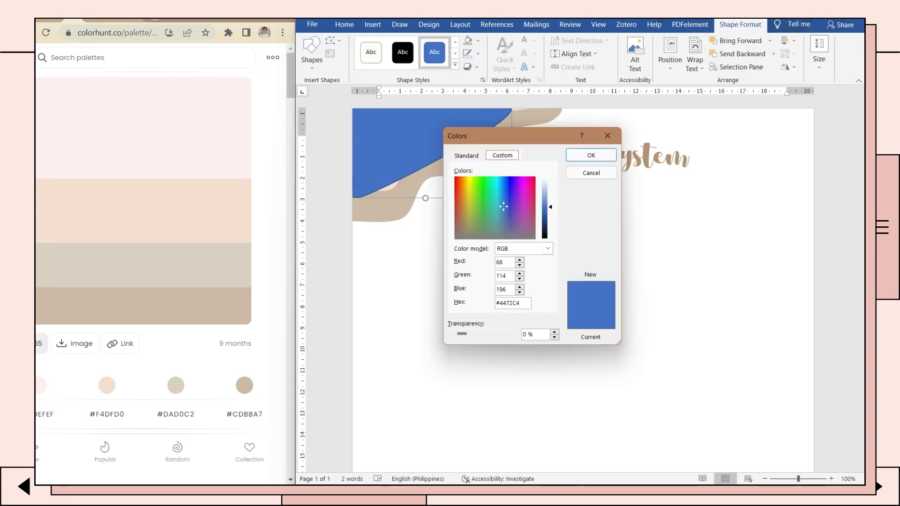
double_click(510, 303)
left_click(591, 155)
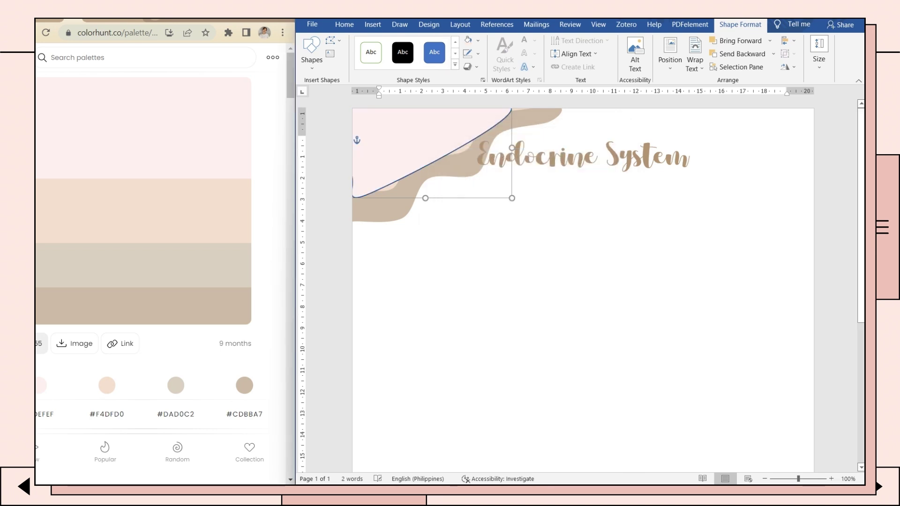
left_click(467, 53)
Step: Send the pink corner shape backward so it sits behind the wavy bands
right_click(448, 122)
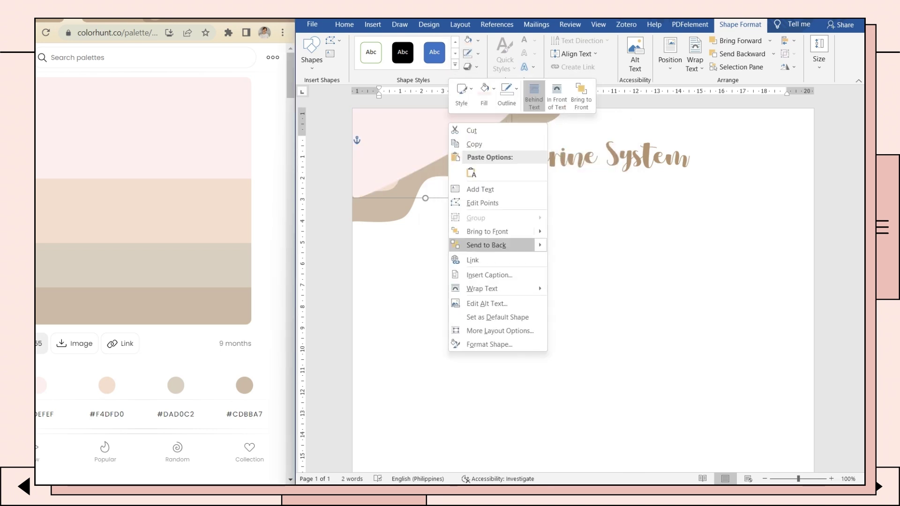
mouse_move(540, 245)
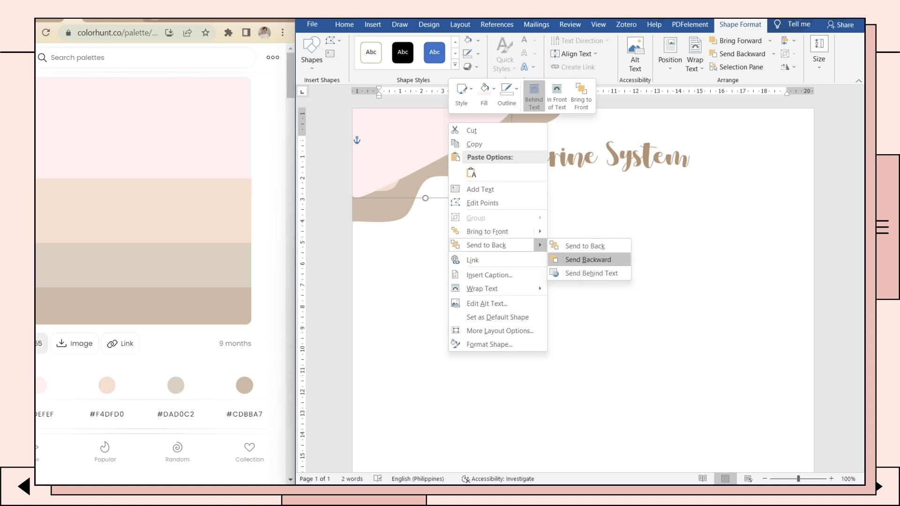
left_click(588, 260)
left_click(584, 199)
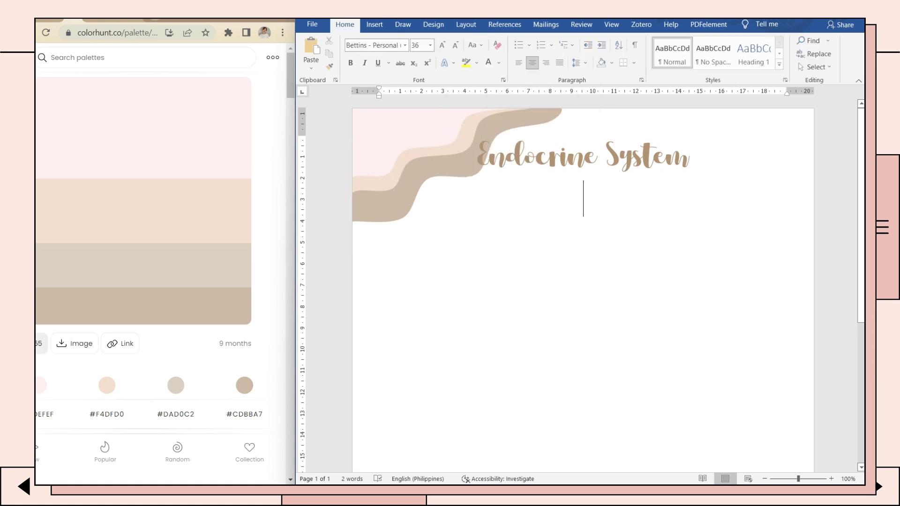
Step: Reposition the layered corner shapes slightly farther across the page's upper-left corner
mouse_move(429, 153)
left_mouse_down()
mouse_move(417, 180)
mouse_move(430, 152)
mouse_move(451, 152)
mouse_move(433, 172)
mouse_move(443, 166)
left_mouse_up()
right_click(453, 153)
left_click(491, 279)
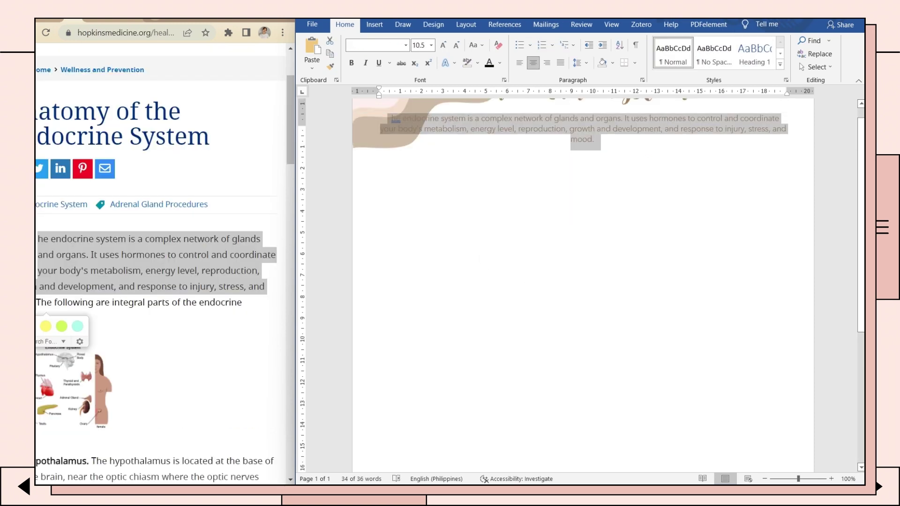
Step: Set the font color of the introductory paragraph below the title to black
scroll(563, 215, "up", 2)
left_click(499, 62)
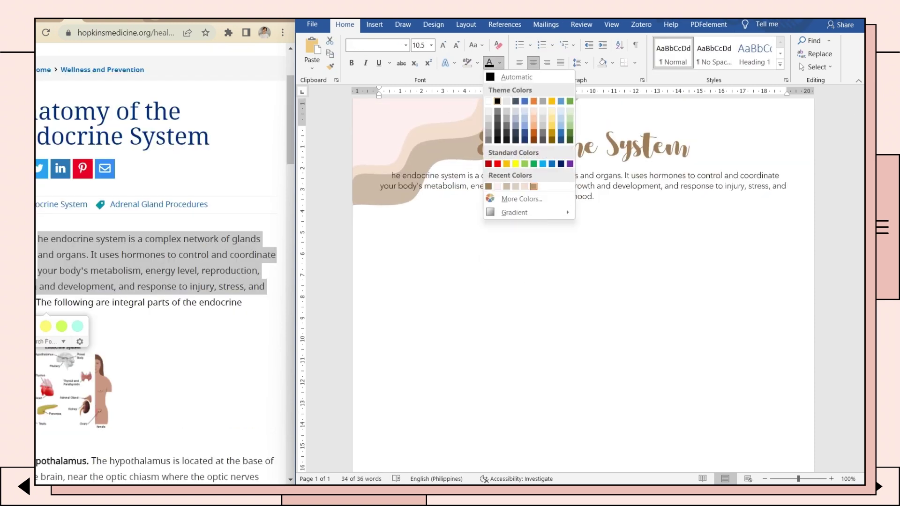
left_click(497, 102)
Step: Correct the opening words of the introductory paragraph to "The Endocrine"
left_click(475, 175)
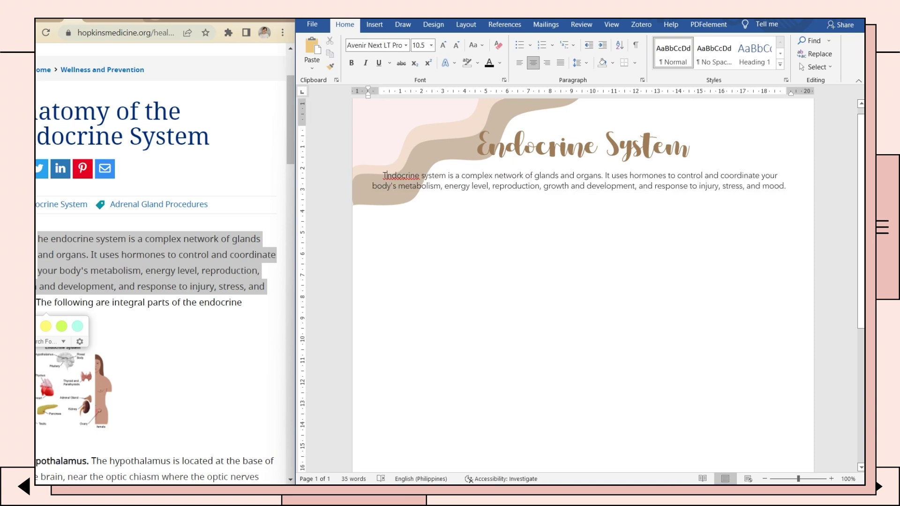
key("ctrl+z")
type("The E")
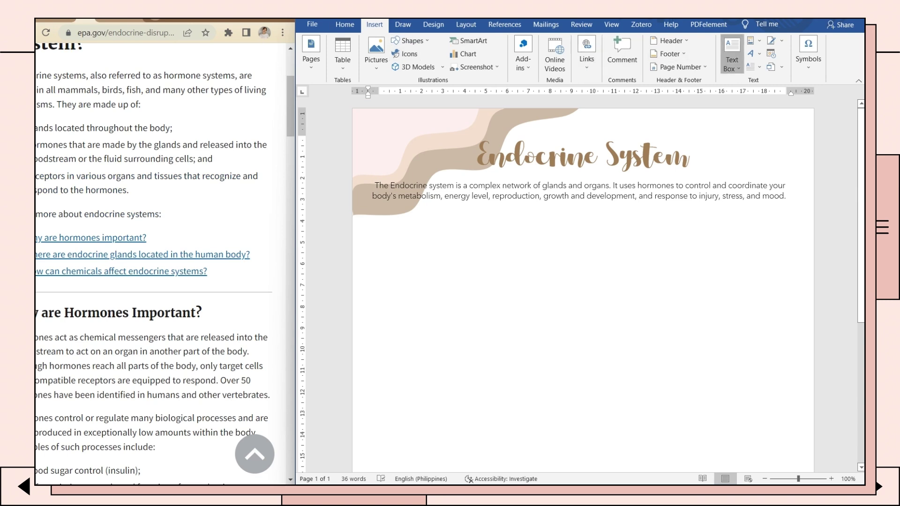
Step: Insert a Simple Text Box and place it below the left half of the introductory paragraph
left_click(731, 54)
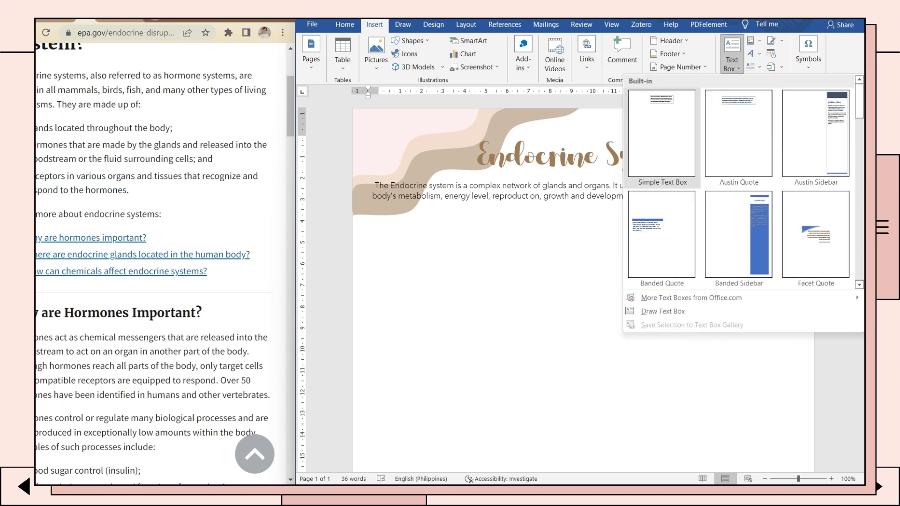
left_click(663, 132)
left_click_drag(539, 192, 421, 233)
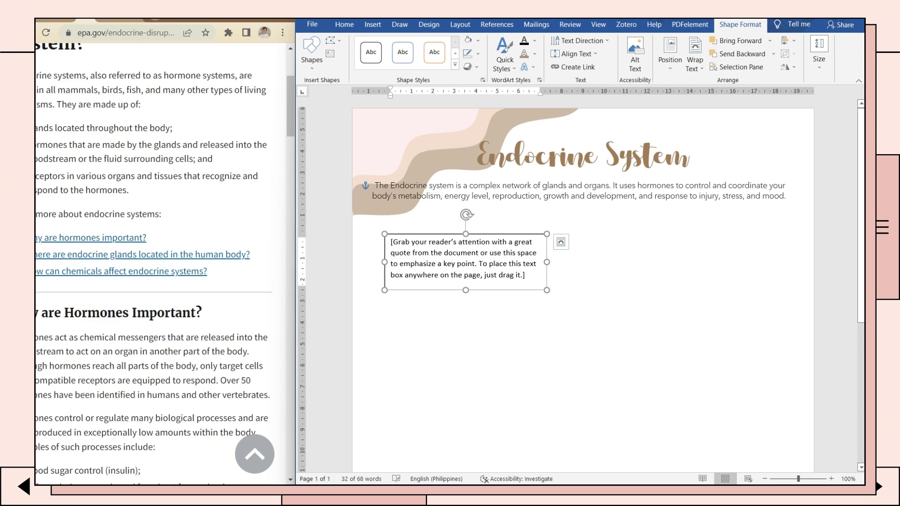
Step: Replace the text box placeholder with the EPA page's three listed components in Avenir Next LT Pro and shift the box slightly left
left_click_drag(36, 128, 128, 190)
key("ctrl+c")
left_click(464, 257)
key("ctrl+v")
left_click(344, 24)
left_click_drag(445, 314, 440, 317)
left_click(441, 302)
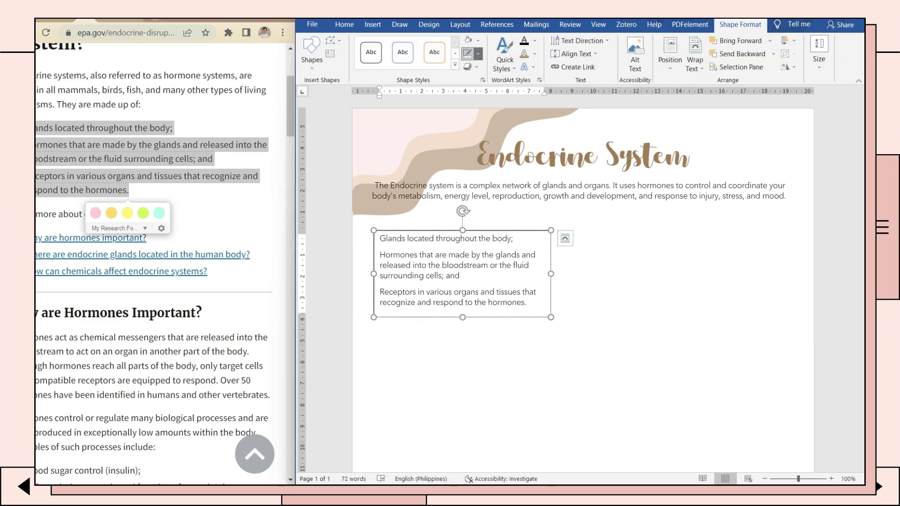
Step: Remove the outline from the text box holding the component list
left_click(478, 53)
left_click(495, 175)
left_click(629, 196)
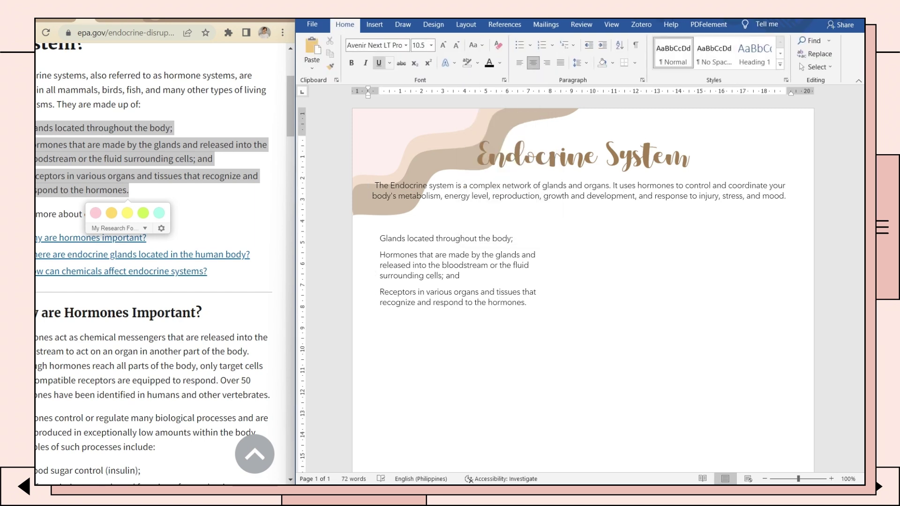
Step: Shift the text box slightly and add a bold "Made up of" line above its component list
left_click_drag(408, 231, 401, 234)
left_click(373, 242)
key("Return")
key("Up")
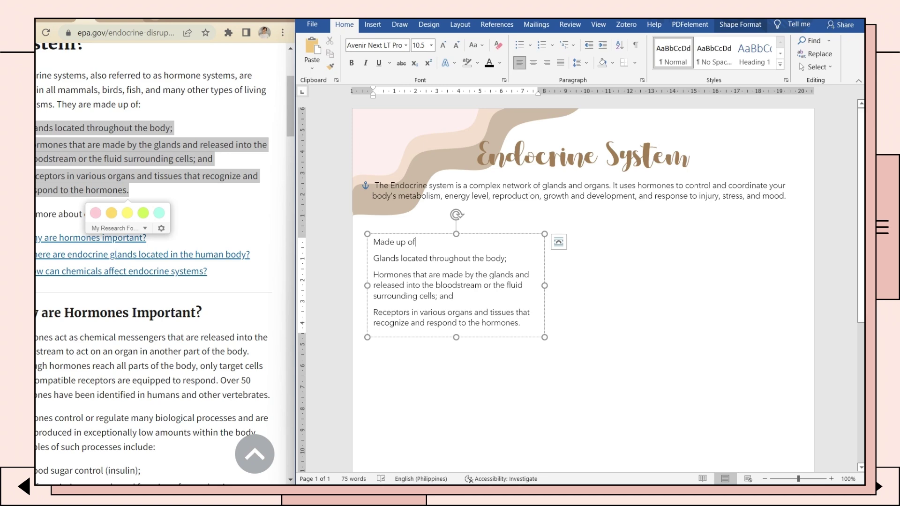
left_click_drag(374, 243, 418, 242)
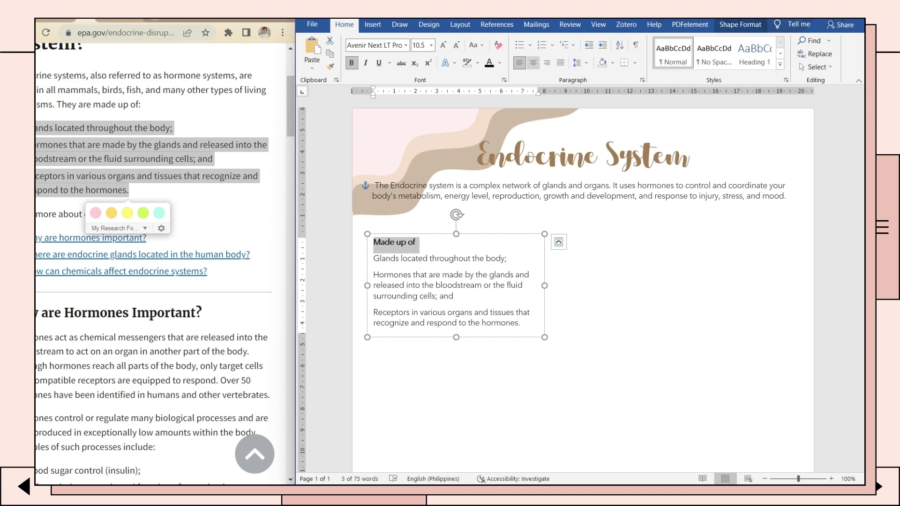
Step: Centre the "Made up of" heading, set it in Creamy Chocolate, and enlarge it to one size below 18 pt
left_click(533, 63)
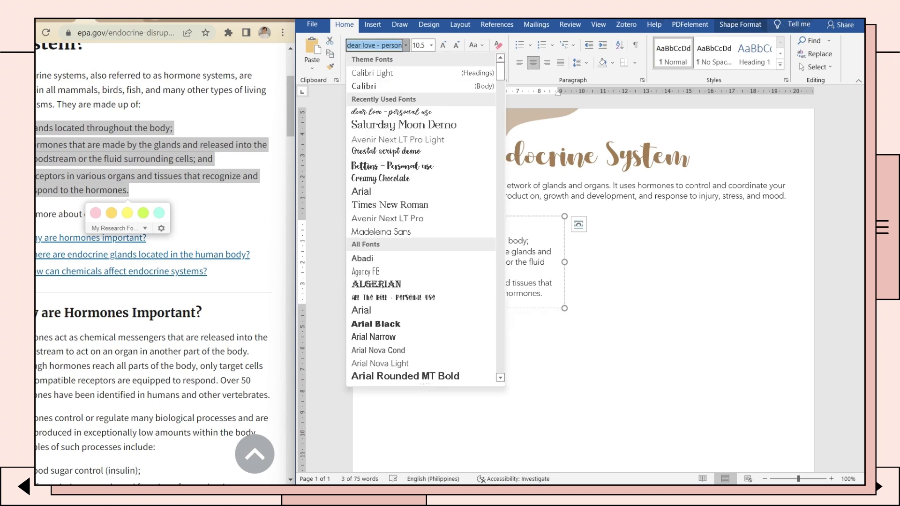
left_click(389, 178)
left_click(442, 45)
left_click(443, 45)
left_click(443, 45)
left_click(442, 45)
left_click(443, 45)
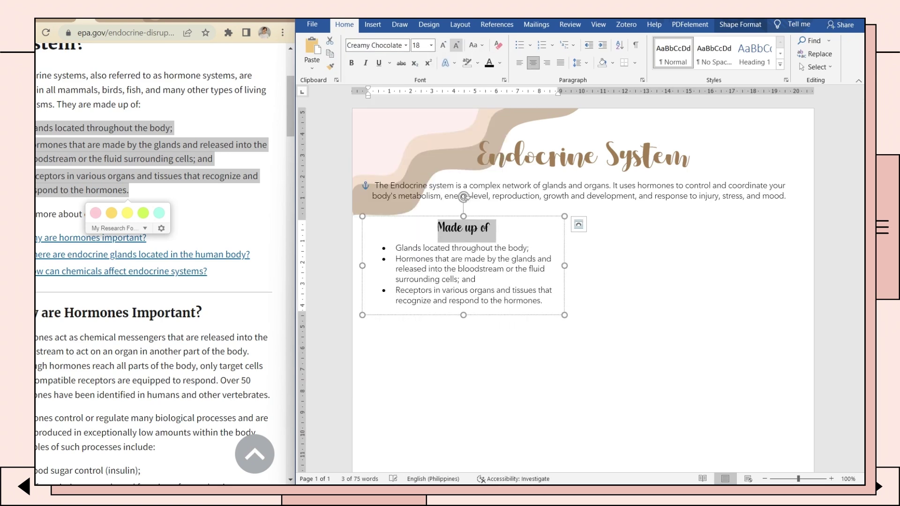
left_click(456, 45)
Step: Colour the "Made up of" heading and the bullets of its list brown
left_click(500, 63)
left_click(488, 187)
left_click(384, 258)
left_click(489, 63)
Step: Draw an elbow connector running right from the "Made up of" heading and turning down beside the list
left_click(373, 24)
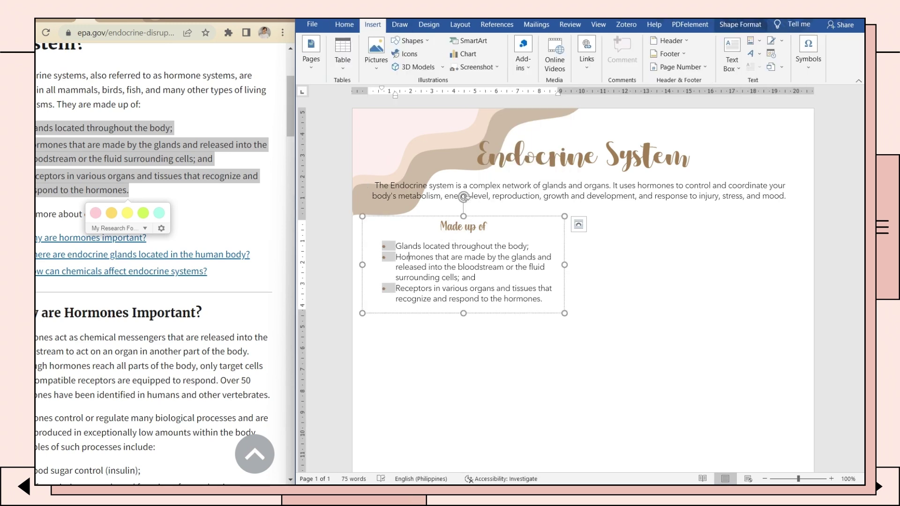
left_click(407, 41)
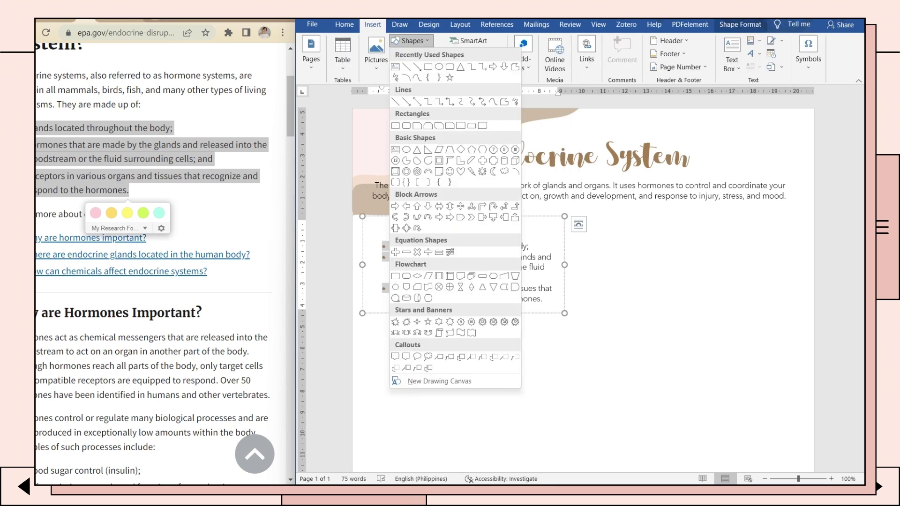
left_click(471, 67)
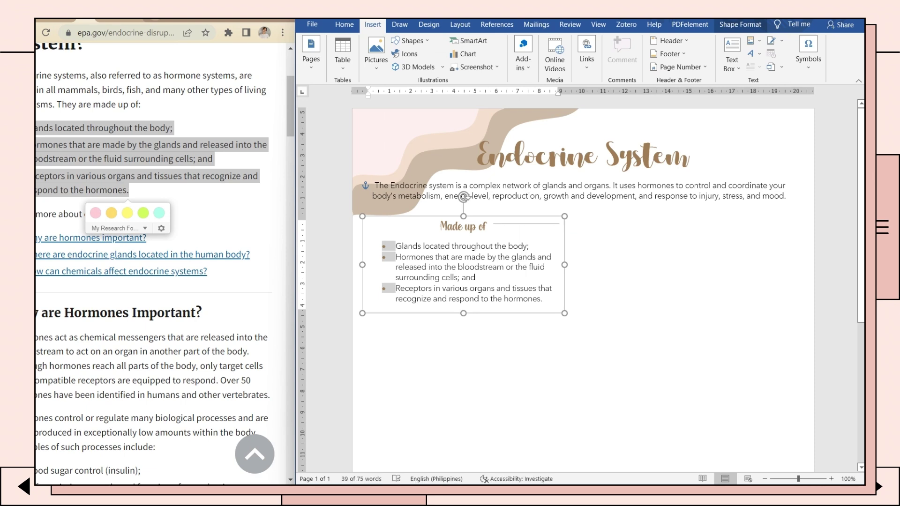
left_click_drag(493, 223, 557, 224)
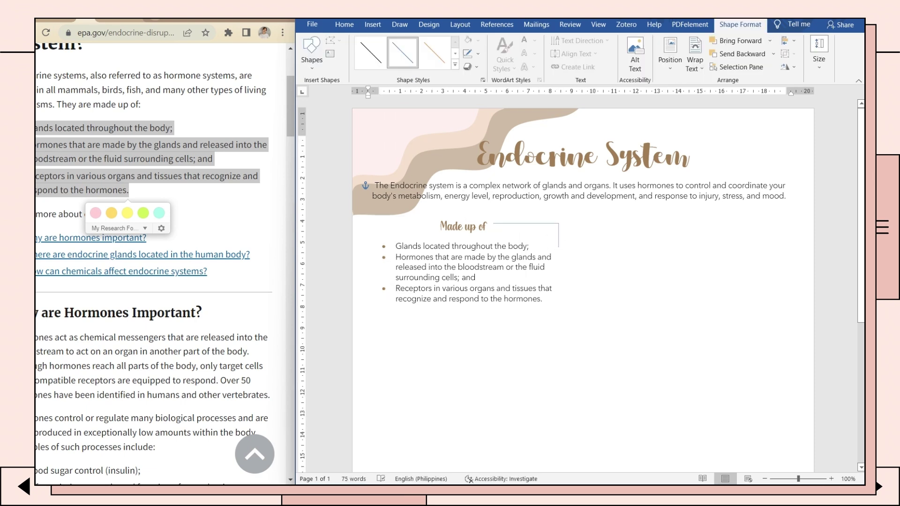
left_click(612, 197)
left_click(558, 234)
Step: Format the elbow connector as a dashed tan line with a 1 pt weight
left_click(477, 54)
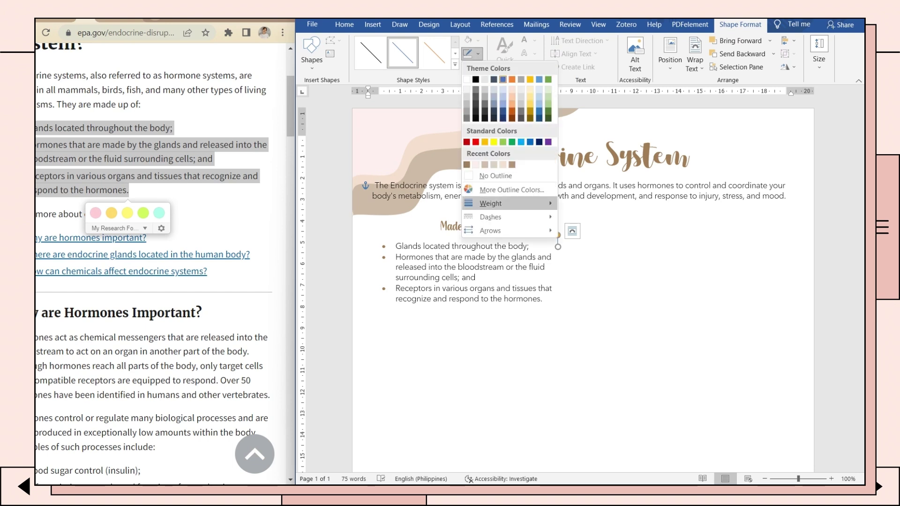
mouse_move(490, 217)
left_click(586, 232)
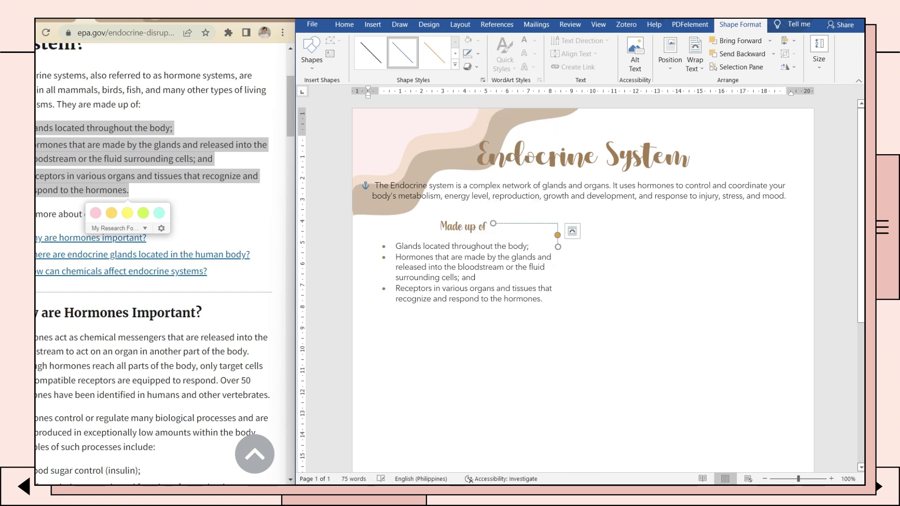
left_click(477, 53)
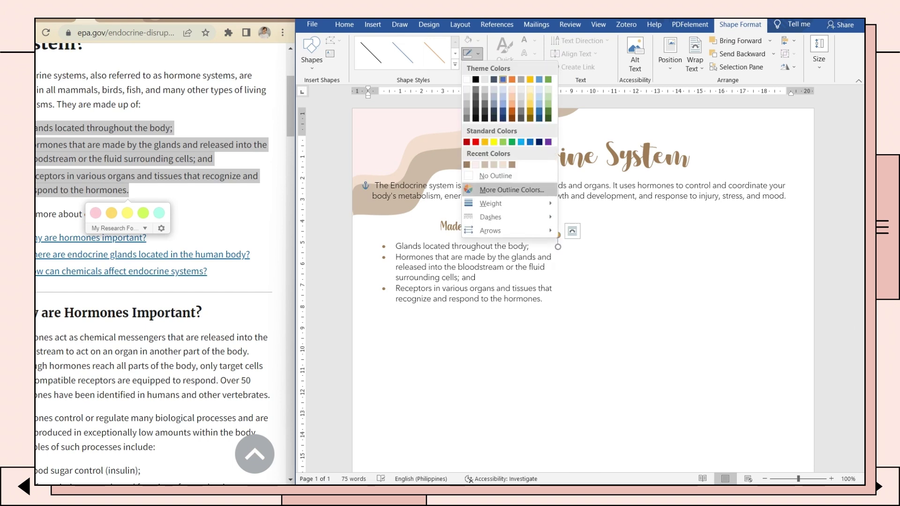
mouse_move(490, 203)
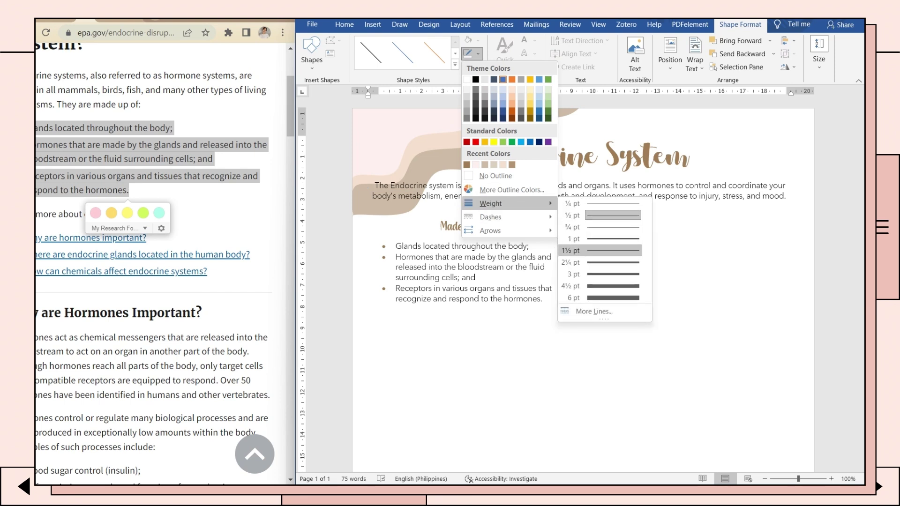
left_click(613, 238)
left_click(478, 53)
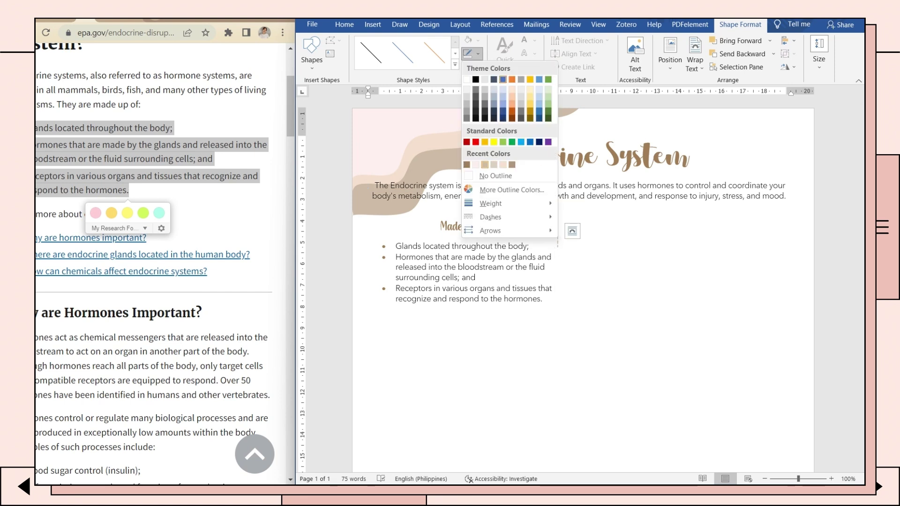
Step: Duplicate the dashed connector as a mirrored bracket left of the "Made up of" heading and lengthen the vertical ends of both
key("ctrl+v")
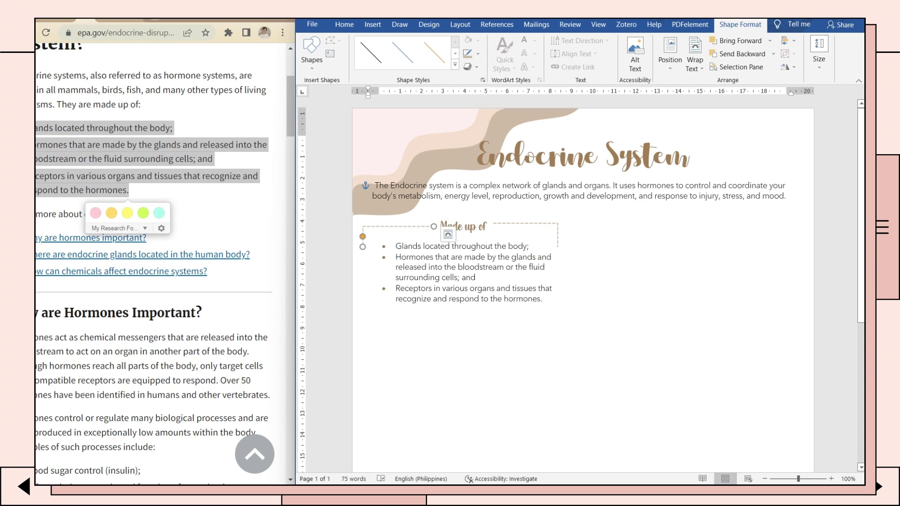
left_click_drag(558, 247, 558, 258)
left_click(454, 196)
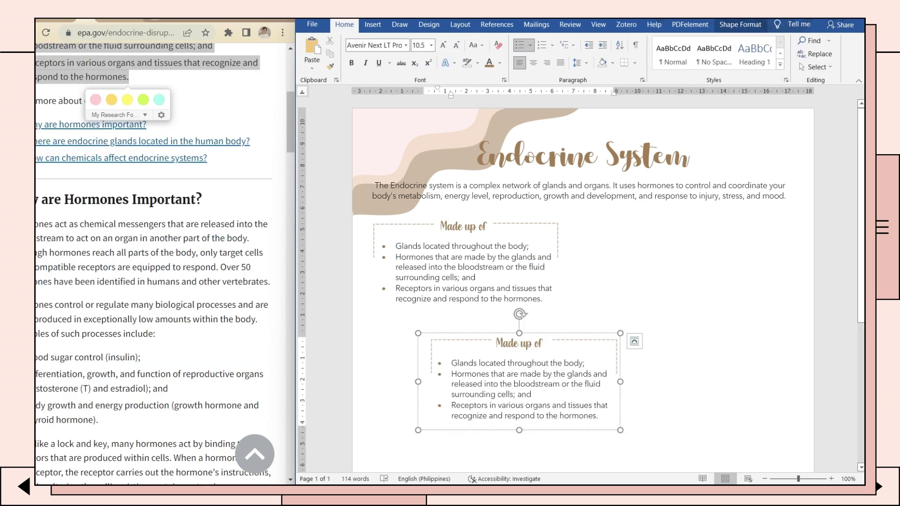
Step: Place the duplicated "Made up of" text box and its dashed connectors to the right of the original at the same height
key("ctrl+a")
left_click(431, 356, "shift")
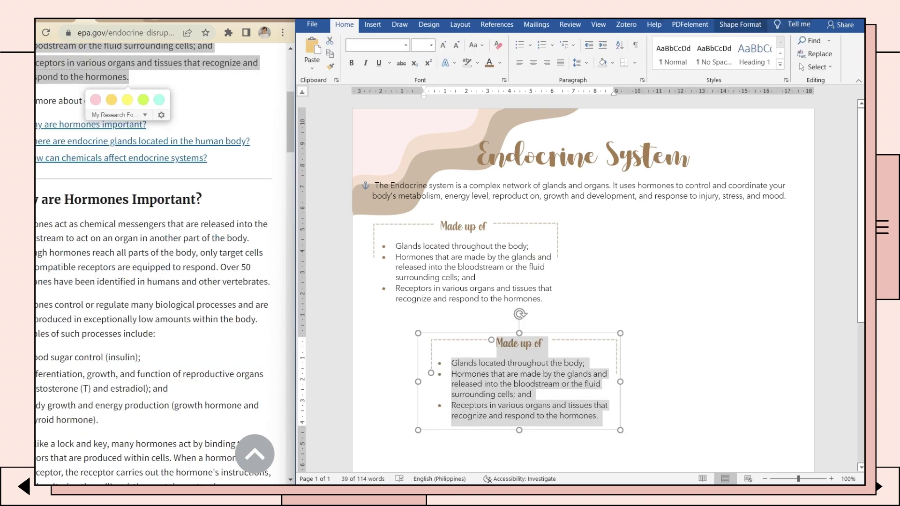
left_click(616, 356, "shift")
left_click_drag(616, 356, 758, 239)
left_click(609, 360)
left_click(660, 227)
left_click(609, 361)
Step: Replace the duplicate box's heading with "Hormones" copied from the EPA page and keep it centred
double_click(96, 199)
key("ctrl+c")
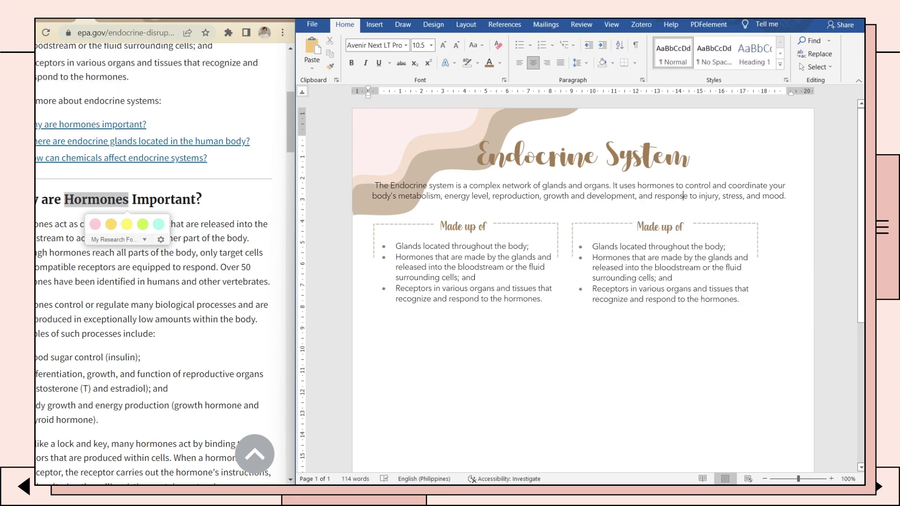
left_click_drag(637, 227, 686, 229)
key("ctrl+v")
key("Return")
key("ctrl+e")
Step: Widen the Hormones text box to the right and adjust its dashed connectors to frame the new width and heading
left_click_drag(761, 262, 795, 262)
left_click_drag(757, 256, 794, 257)
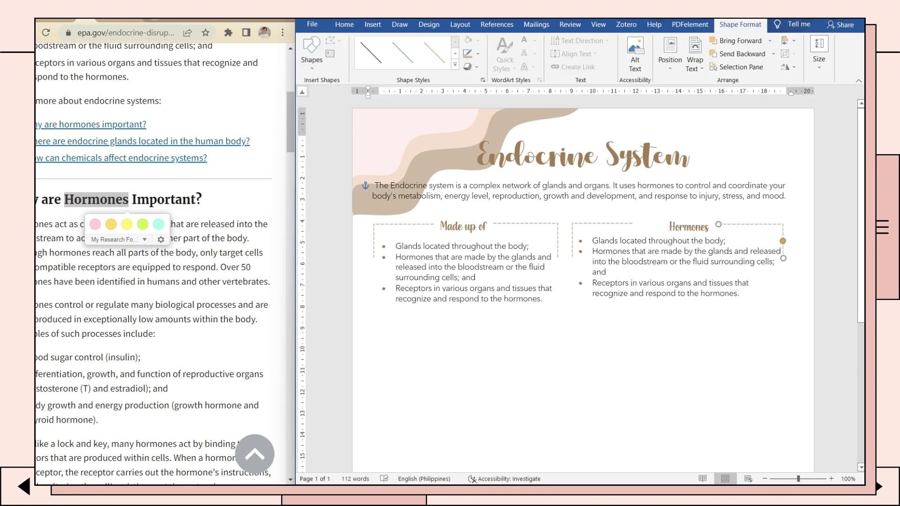
left_click_drag(632, 224, 663, 223)
left_click(592, 361)
Step: Replace the Hormones box's bullets with the EPA page's sentence describing hormones as chemical messengers
left_click_drag(36, 224, 249, 238)
left_click(592, 361)
left_click(689, 240)
key("ctrl+v")
left_click_drag(592, 285, 740, 326)
key("Delete")
left_click(591, 361)
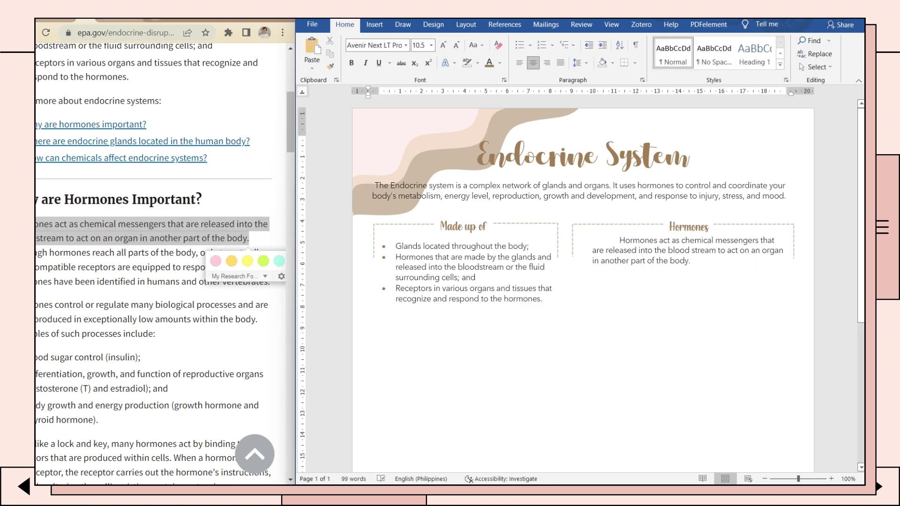
Step: Widen the "Made up of" text box to the right and extend its dashed connectors to match
left_click_drag(559, 243, 585, 243)
left_click_drag(560, 262, 599, 262)
left_click_drag(434, 225, 457, 224)
Step: Insert the EPA page's endocrine system diagram and shrink it to fit below the "Made up of" list
key("ctrl+v")
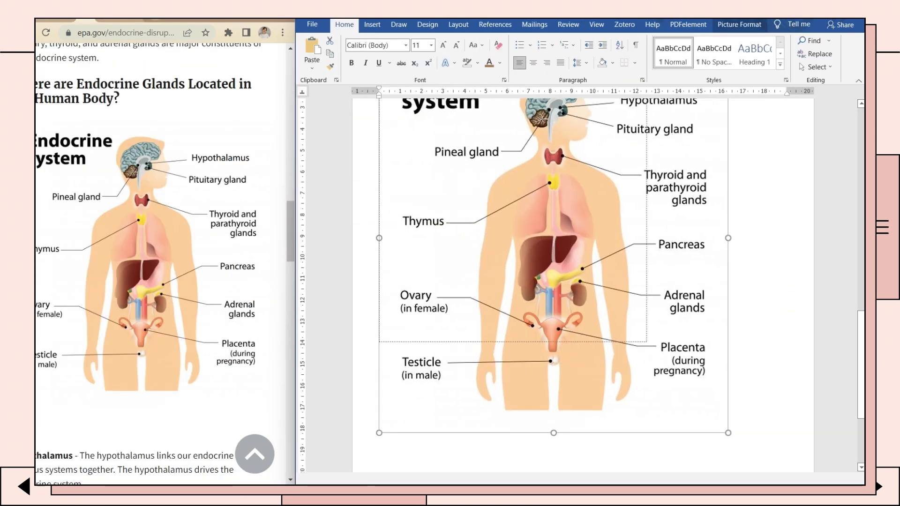
scroll(581, 281, "up", 5)
scroll(581, 286, "down", 1)
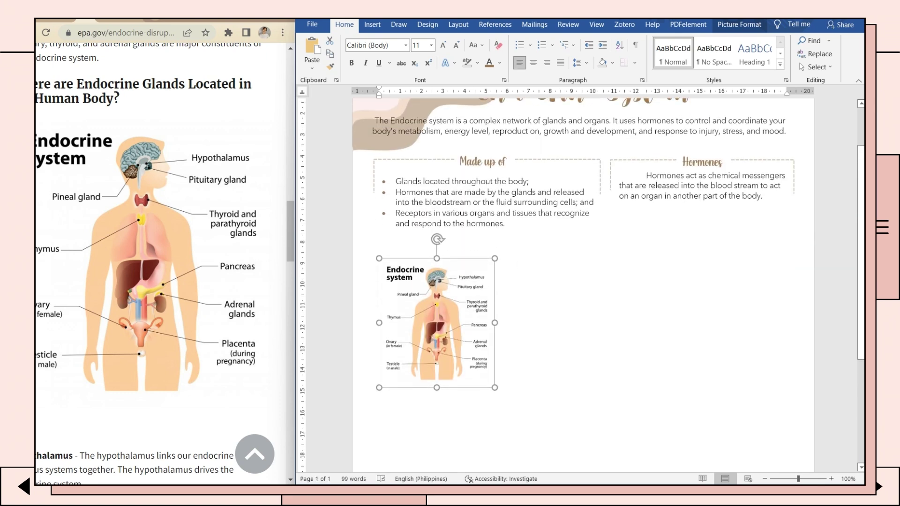
double_click(416, 264)
left_click(437, 324)
Step: Move the diagram close under the "Made up of" list and enlarge it to fill the left half of the page
left_click_drag(495, 388, 509, 403)
left_click_drag(443, 328, 439, 307)
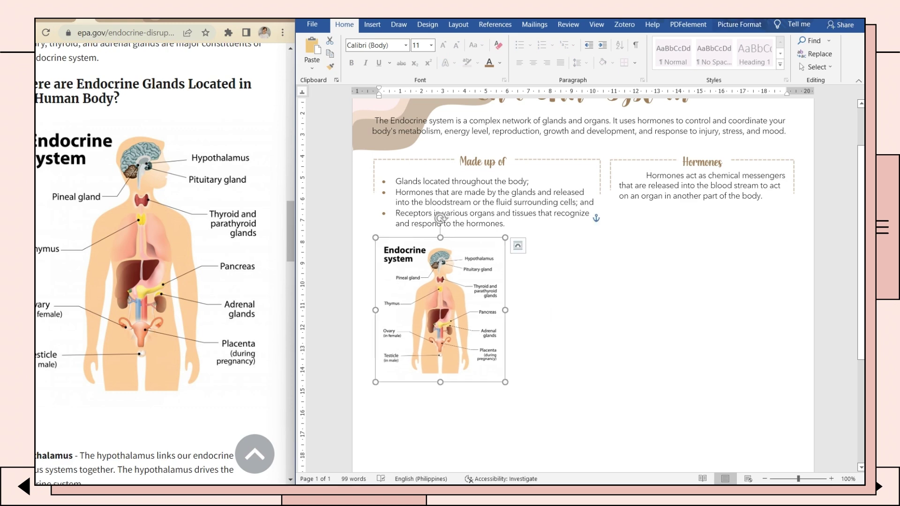
left_click_drag(505, 381, 556, 439)
left_click(609, 299)
scroll(609, 300, "up", 1)
scroll(609, 300, "up", 2)
Step: Bring up the WebMD endocrine page and duplicate the Hormones text box to the right of the diagram
scroll(159, 262, "down", 6)
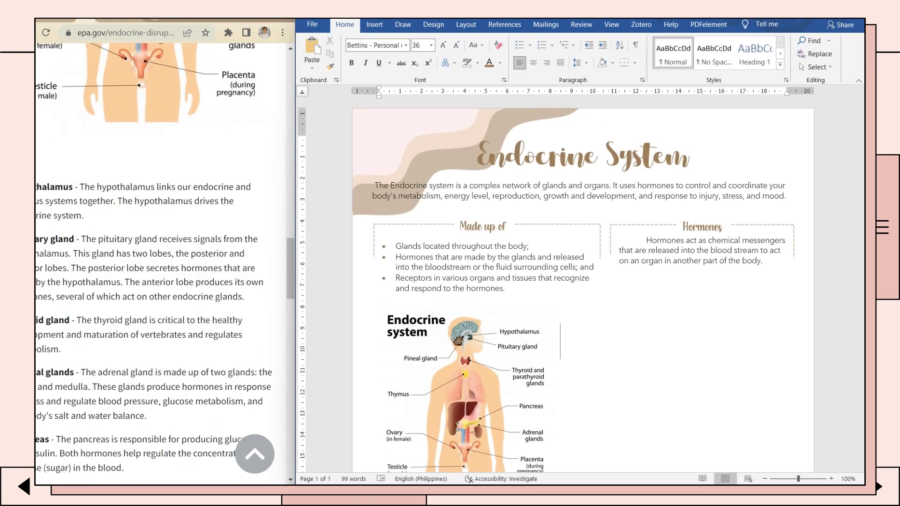
left_click(97, 20)
left_click(665, 276)
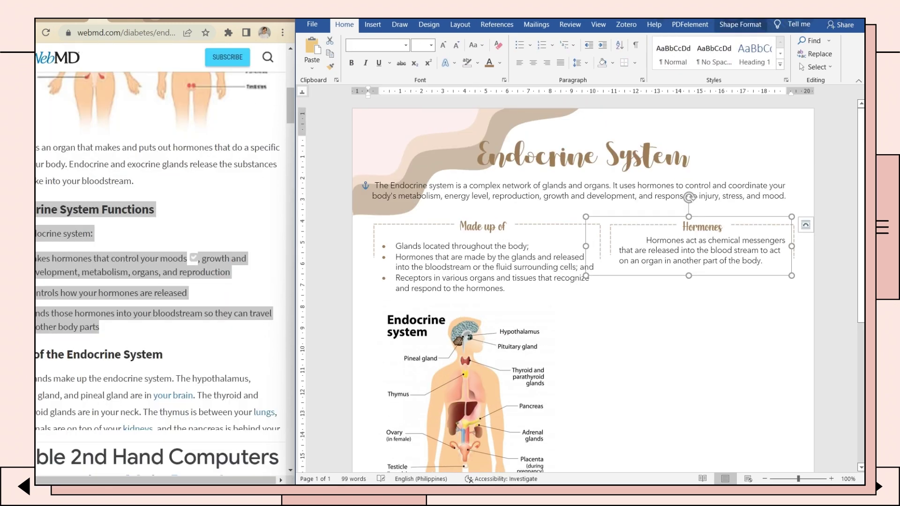
left_click(610, 296)
key("ctrl+v")
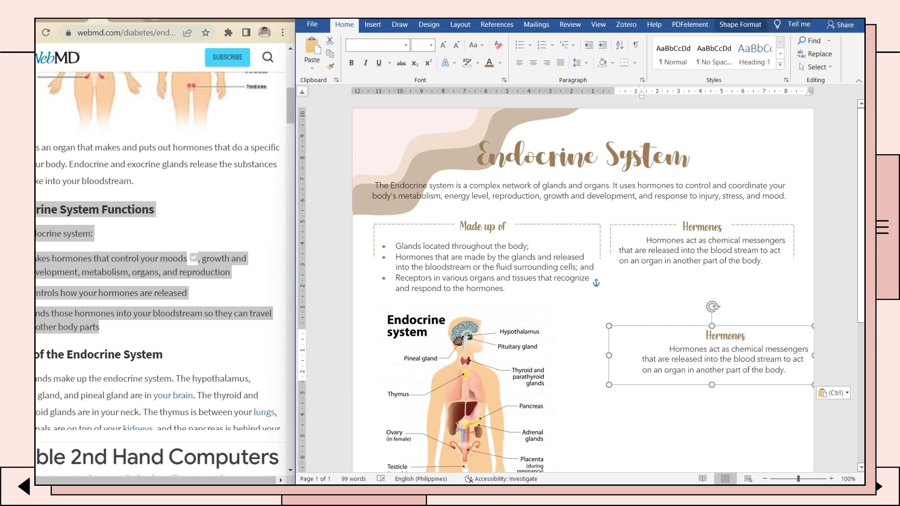
Step: Replace the duplicate's text with WebMD's Endocrine System Functions, using a centred heading and a dash before each of the three functions
scroll(580, 291, "down", 2)
key("ctrl+v")
type("-")
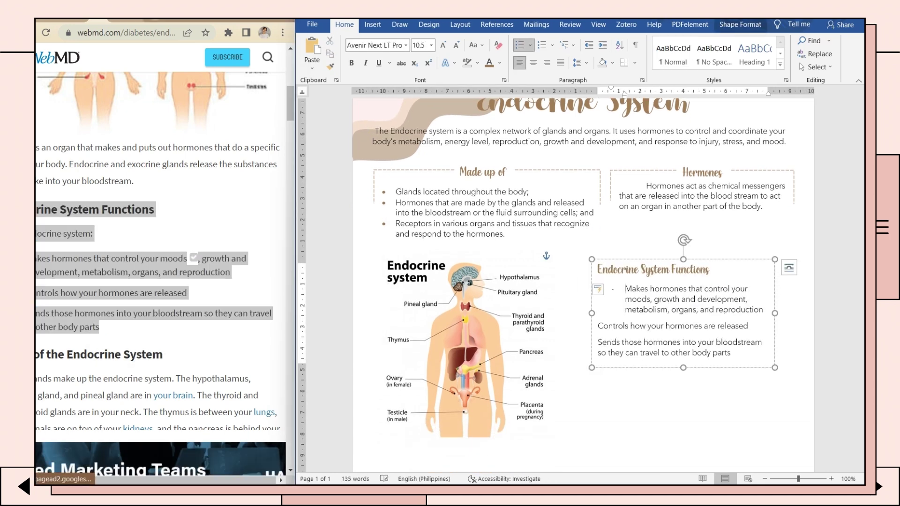
left_click(597, 325)
type("-")
left_click(598, 347)
type("-")
left_click_drag(597, 270, 642, 270)
key("ctrl+e")
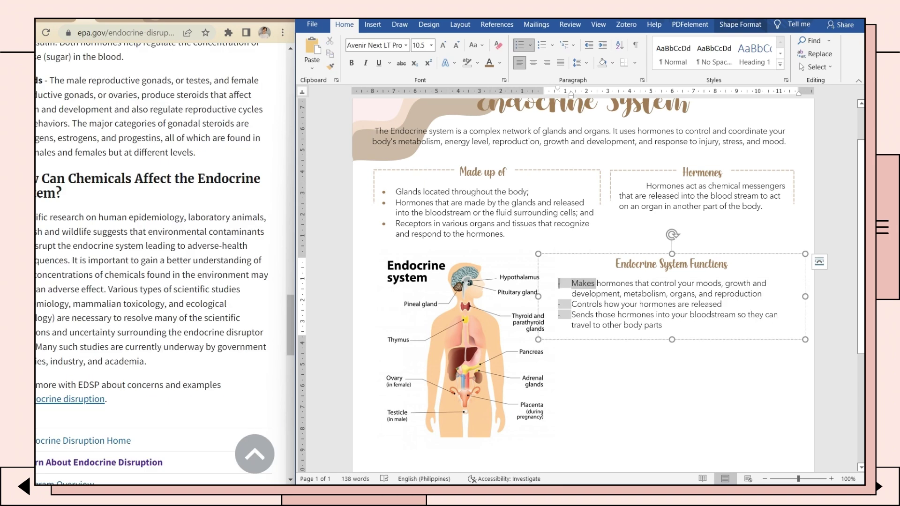
Step: Change the Endocrine System Functions list markers from dashes to hollow round bullets
right_click(562, 285)
left_click(659, 320)
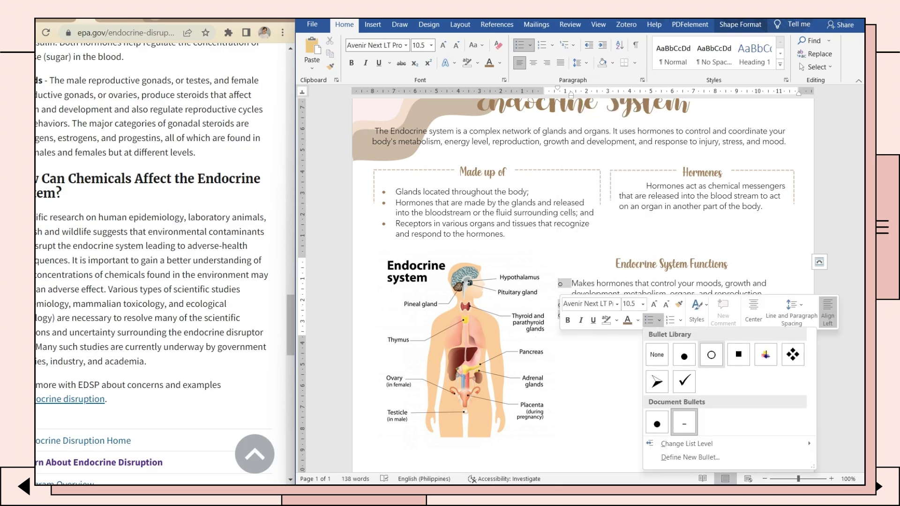
left_click(710, 355)
left_click(561, 378)
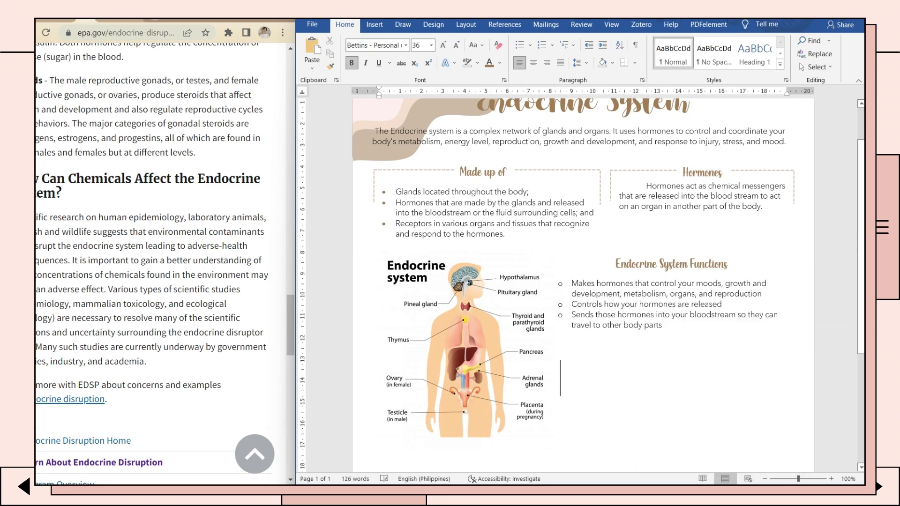
Step: Draw a rounded rectangle over the Endocrine System Functions text and fine-tune its position and width
left_click(465, 349)
left_click(372, 24)
left_click(410, 40)
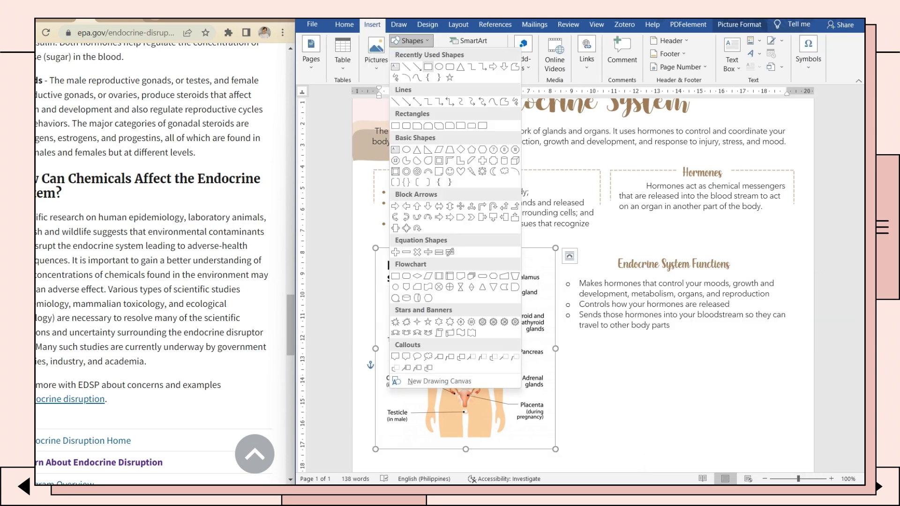
left_click(438, 66)
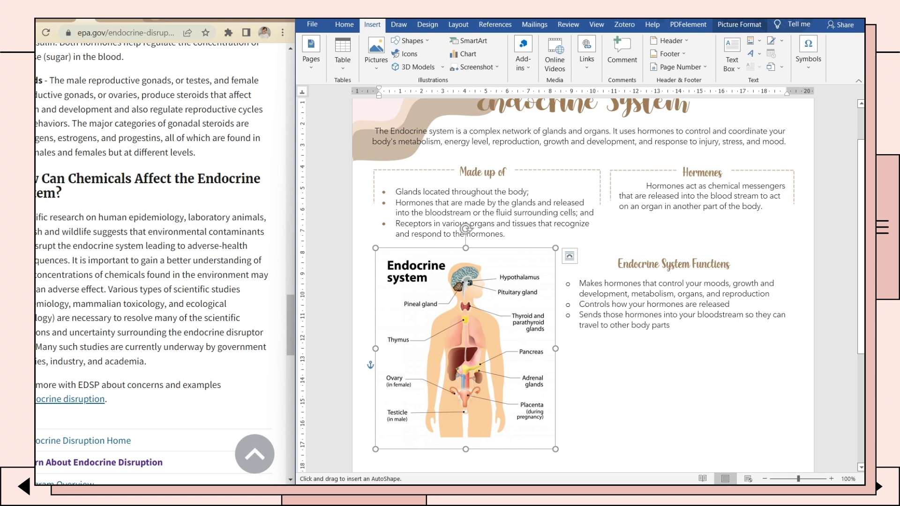
left_click_drag(573, 246, 801, 339)
left_click_drag(684, 294, 675, 295)
left_click_drag(792, 293, 801, 293)
Step: Fill the rounded rectangle with pale pink and remove its outline
left_click(478, 41)
left_click(466, 151)
left_click(477, 54)
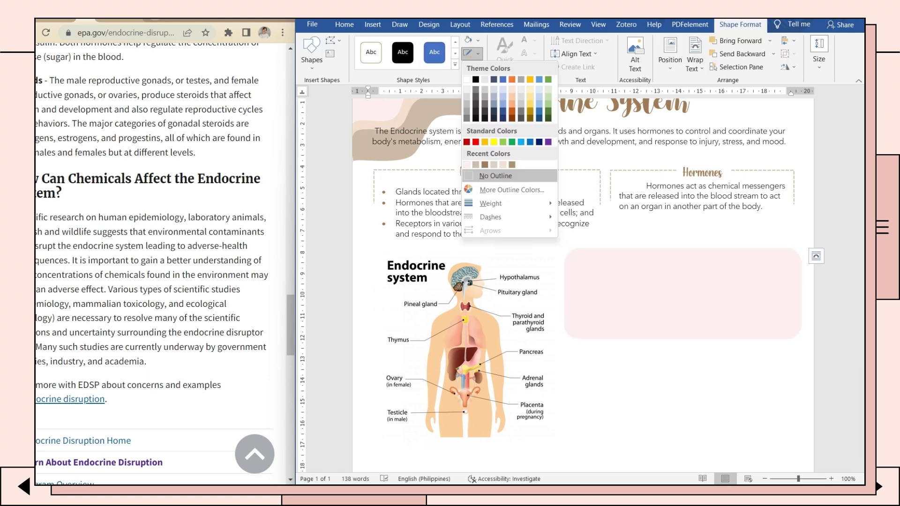
left_click(494, 175)
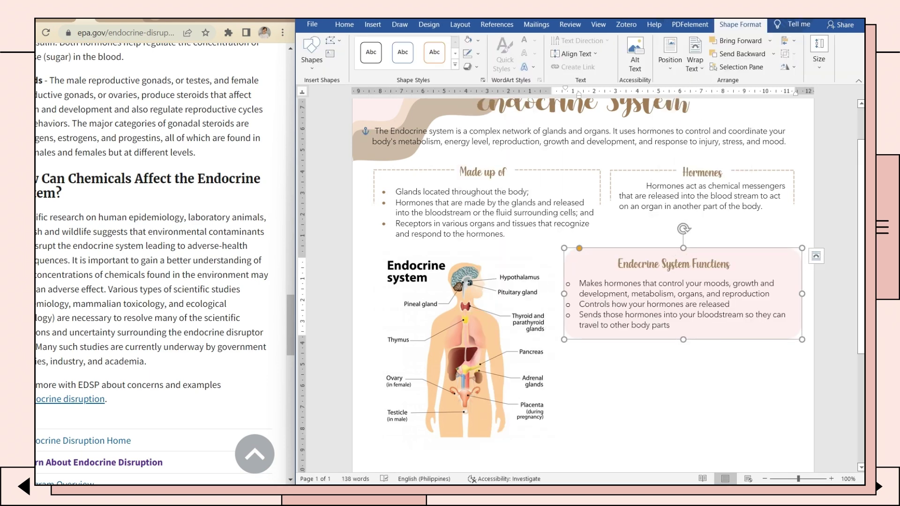
Step: Change the rounded rectangle's fill to the custom beige #E8E1D8
left_click(478, 40)
left_click(493, 168)
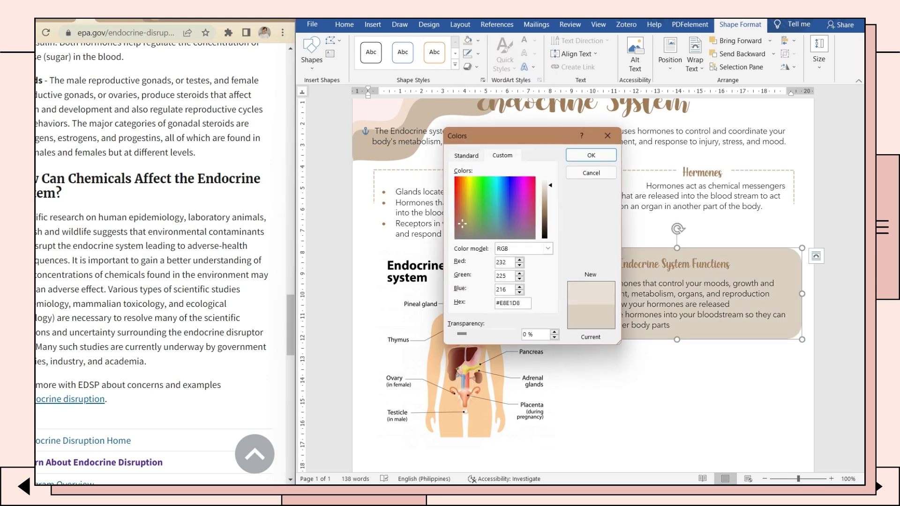
key("Return")
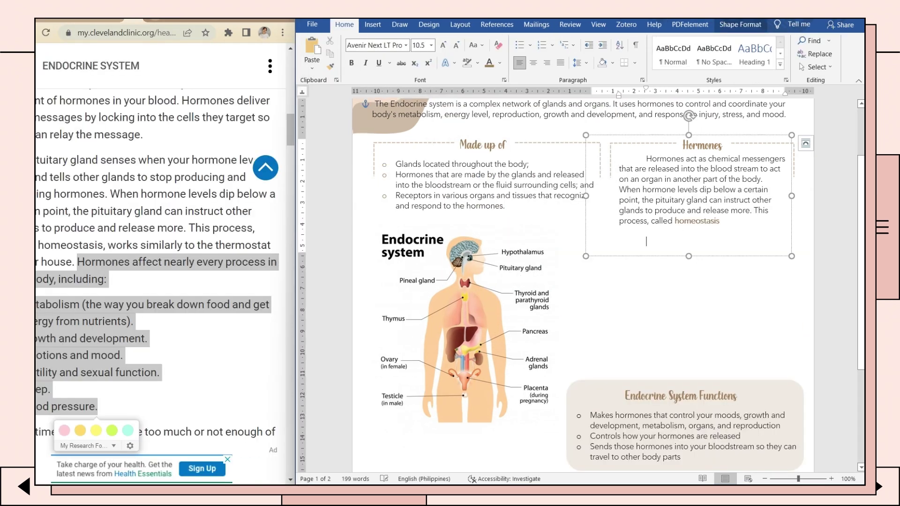
Step: Paste the Cleveland Clinic passage on body processes affected by hormones below the homeostasis text, merging its formatting with the Hormones box
key("ctrl+v")
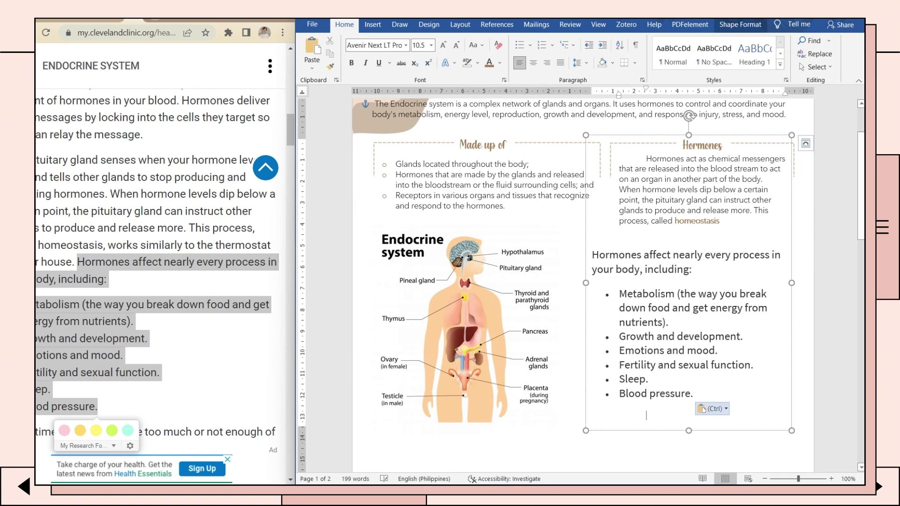
key("ctrl")
key("m")
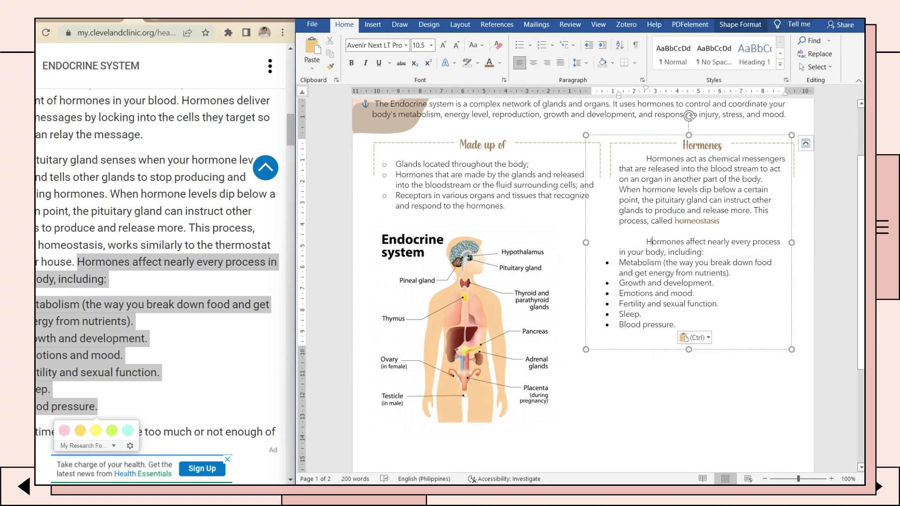
Step: Change the bullets of the body-process list in the Hormones box to hollow circles
left_click_drag(619, 263, 676, 324)
left_click(530, 45)
left_click(526, 117)
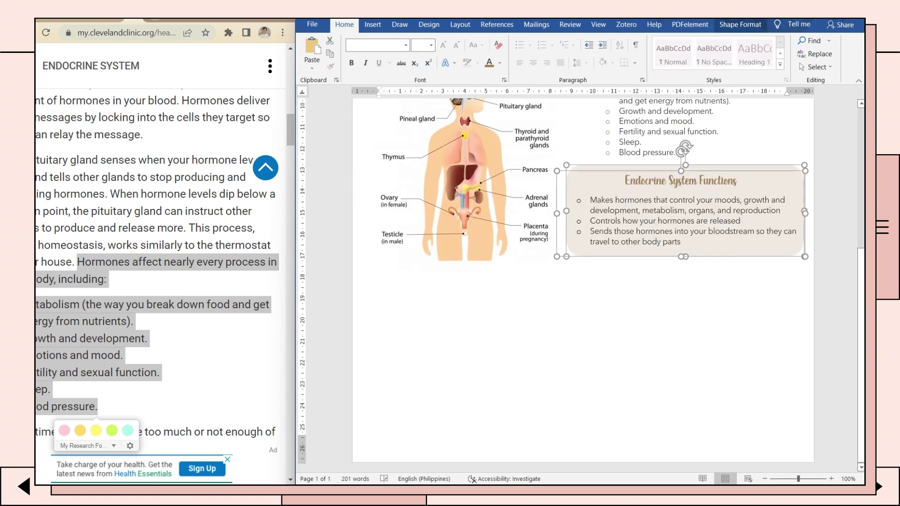
Step: Duplicate the Made up of box below the diagram and replace its heading with WebMD's "Parts of the Endocrine System" as text only
left_click(583, 337)
scroll(583, 337, "up", 4)
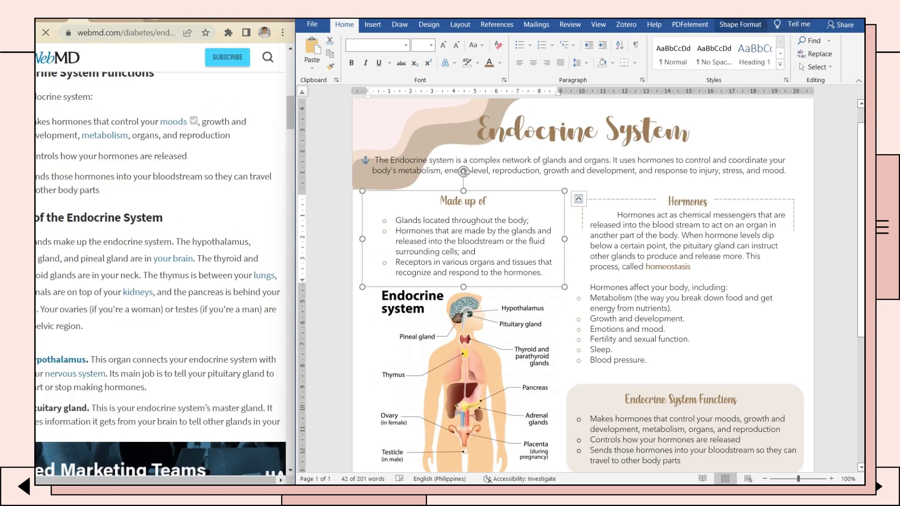
left_click_drag(510, 191, 606, 396)
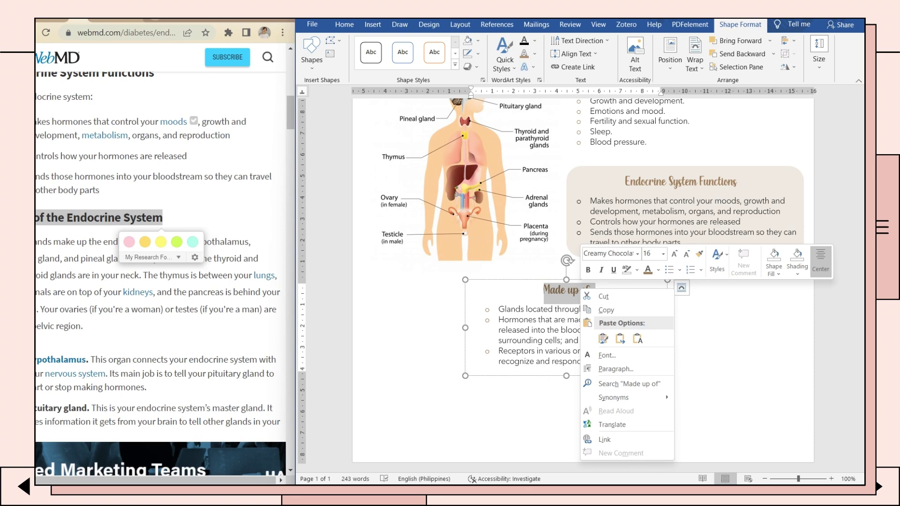
left_click(637, 338)
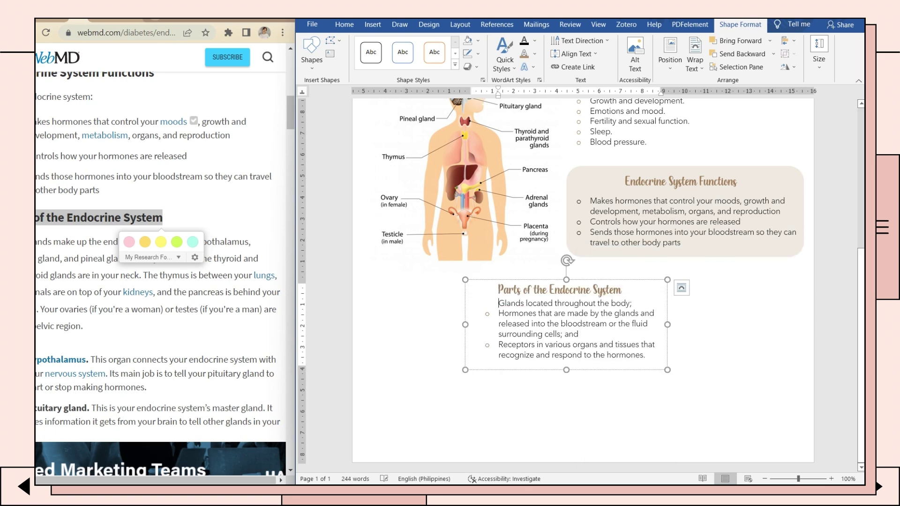
Step: Replace the duplicated box's list with WebMD's hypothalamus and pituitary gland descriptions, pasted as plain text
scroll(159, 234, "down", 2)
left_click_drag(37, 246, 90, 322)
key("ctrl+c")
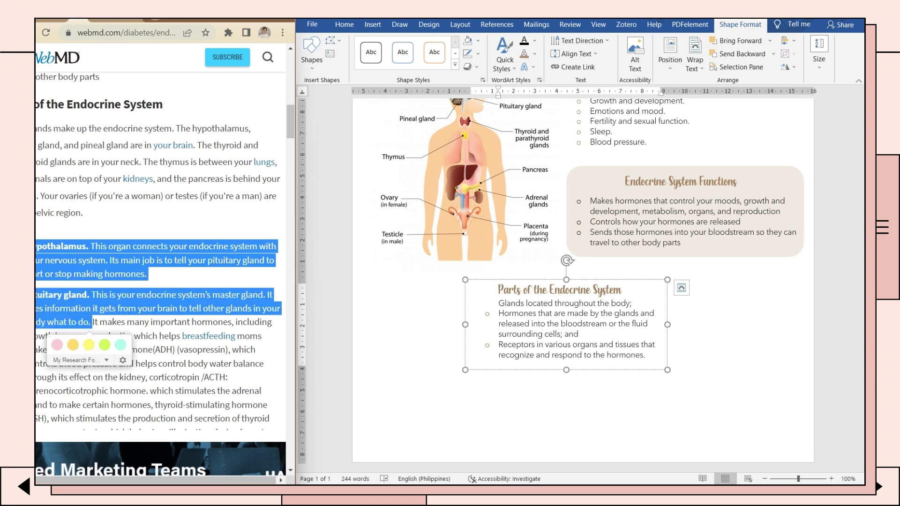
left_click_drag(499, 303, 645, 355)
key("ctrl+v")
left_click(665, 414)
left_click(690, 440)
left_click(499, 303)
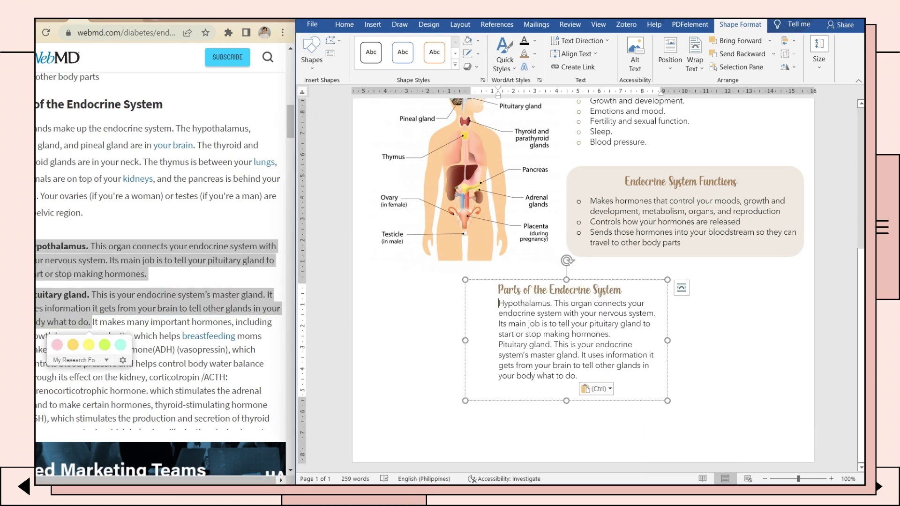
Step: Bullet the gland descriptions and add WebMD's pineal gland and thyroid gland entries below them as plain text
key("ctrl+shift+l")
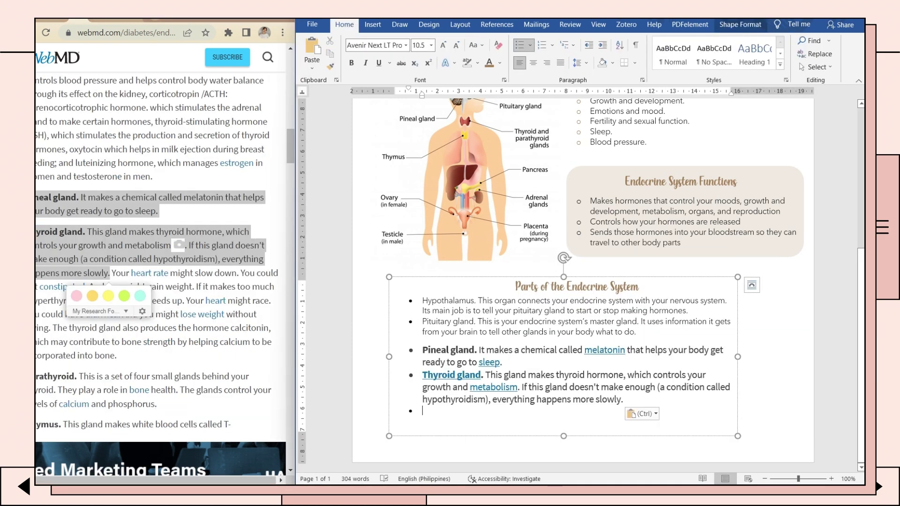
left_click(642, 414)
left_click(668, 440)
Step: Copy WebMD's remaining gland entries, from parathyroid to testes, to the end of the Parts of the Endocrine System list
scroll(159, 281, "down", 3)
left_click_drag(36, 206, 179, 379)
key("ctrl+c")
left_click(423, 398)
key("ctrl+v")
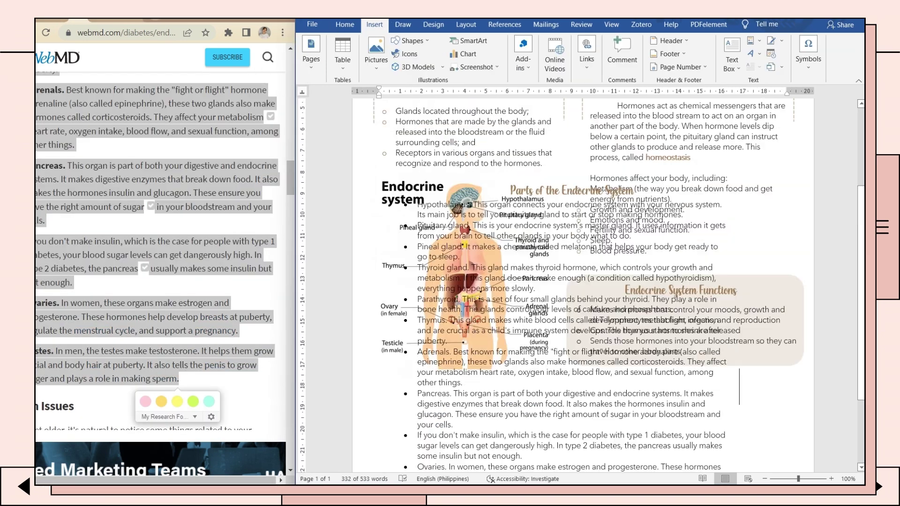
Step: Insert a blank page and move the endocrine diagram back into its place on the first page
left_click(311, 52)
left_click(335, 105)
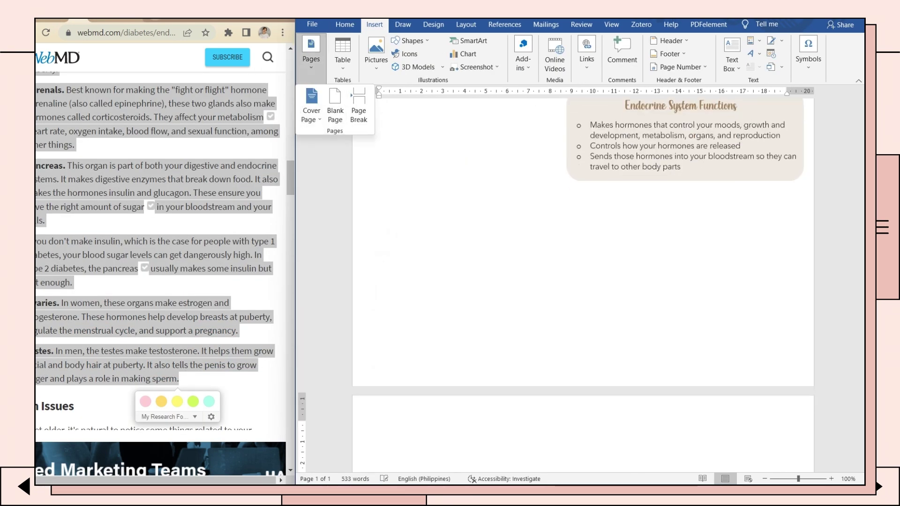
scroll(582, 281, "down", 1)
scroll(582, 281, "down", 4)
triple_click(576, 355)
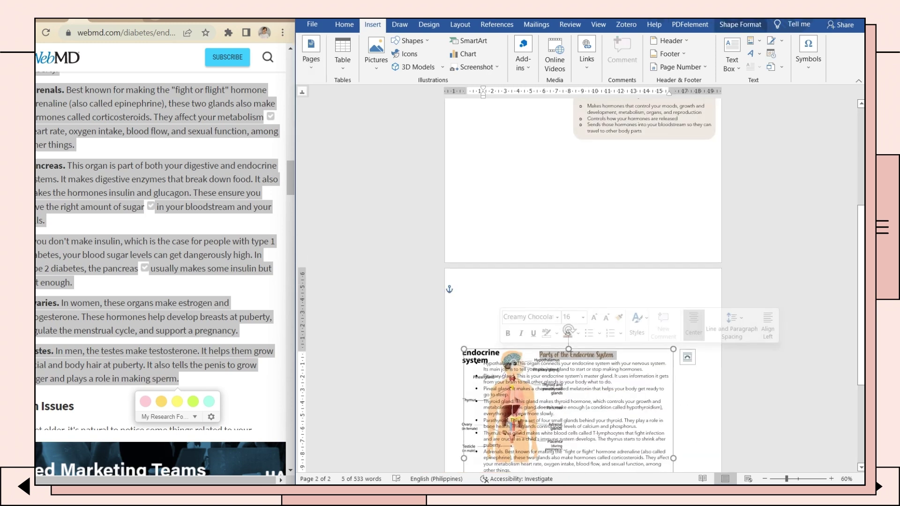
scroll(576, 355, "down", 6)
left_click(506, 349)
left_click_drag(480, 193, 480, 143)
scroll(582, 281, "up", 7)
left_click_drag(512, 366, 511, 241)
scroll(582, 281, "down", 5)
Step: Split the gland list between two boxes, keeping hypothalamus to thymus in a widened box under the first page's diagram and the rest on the next page
left_click(461, 247)
left_click_drag(538, 316, 515, 352)
scroll(583, 281, "up", 4)
key("ctrl+v")
key("BackSpace")
left_click_drag(600, 368, 600, 258)
left_click_drag(539, 149, 519, 262)
left_click_drag(476, 316, 462, 317)
left_click_drag(685, 317, 704, 316)
scroll(583, 281, "up", 2)
Step: Change the first-page gland list's bullets to hollow circles and add a blank line below its heading
left_click(439, 245)
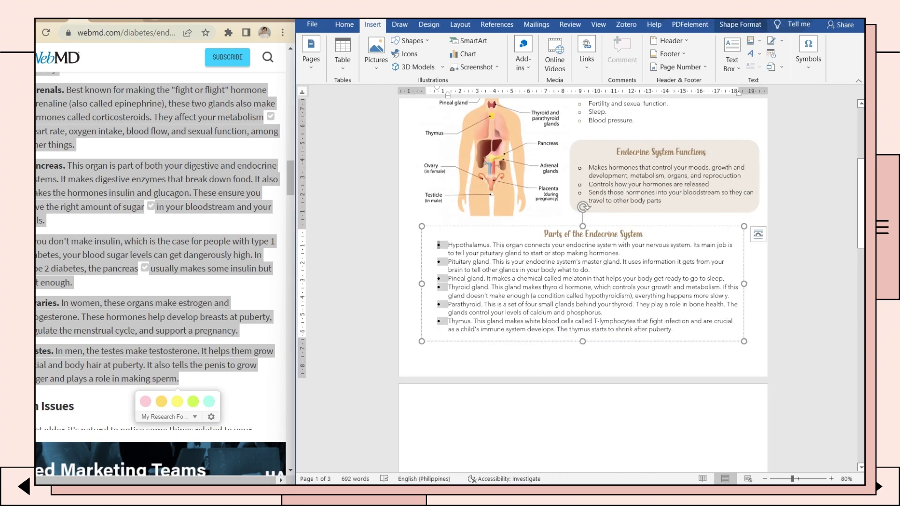
left_click(344, 24)
left_click(529, 46)
key("Return")
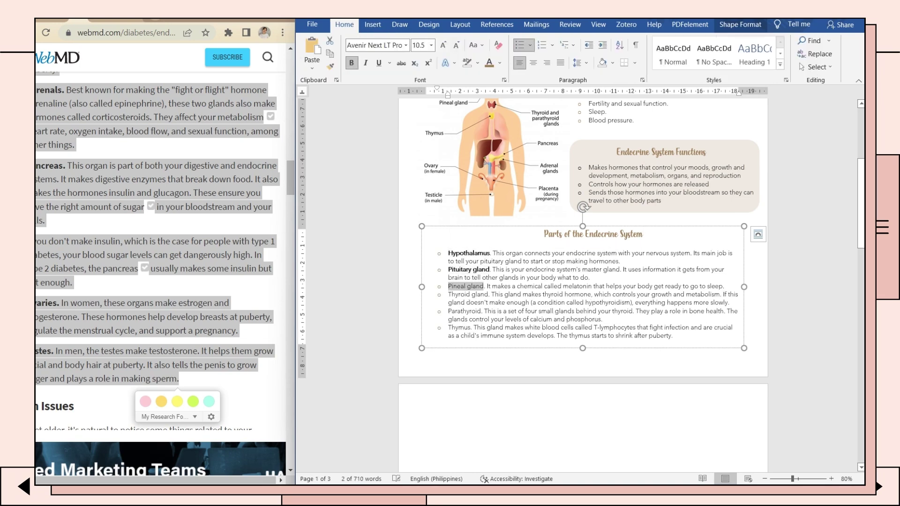
Step: Bold the pineal gland, thyroid gland, parathyroid and thymus names in the first-page list
key("ctrl+b")
left_click_drag(447, 295, 488, 294)
left_click_drag(448, 311, 471, 327)
key("ctrl+b")
scroll(582, 281, "up", 7)
scroll(583, 281, "down", 3)
left_click(477, 347)
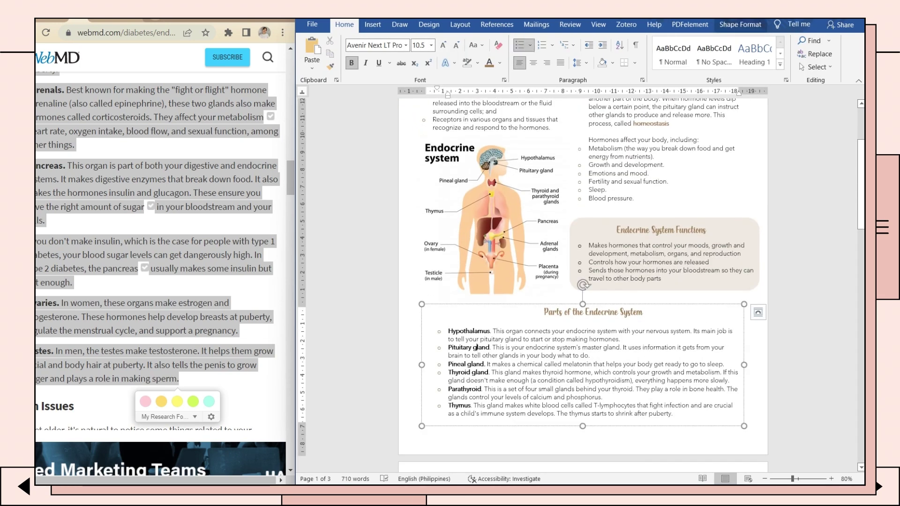
Step: Set all six gland names on the first page in brown Grestal script demo and toggle their bold formatting
scroll(582, 281, "down", 2)
scroll(582, 281, "up", 1)
left_click_drag(431, 265, 479, 265)
left_click_drag(431, 285, 481, 284)
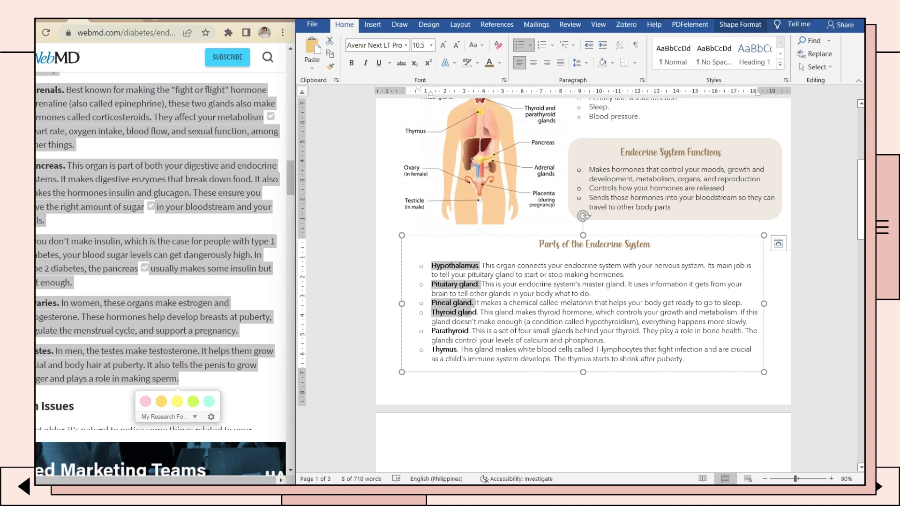
double_click(449, 331, "ctrl")
double_click(444, 350, "ctrl")
right_click(477, 265)
left_click(533, 229)
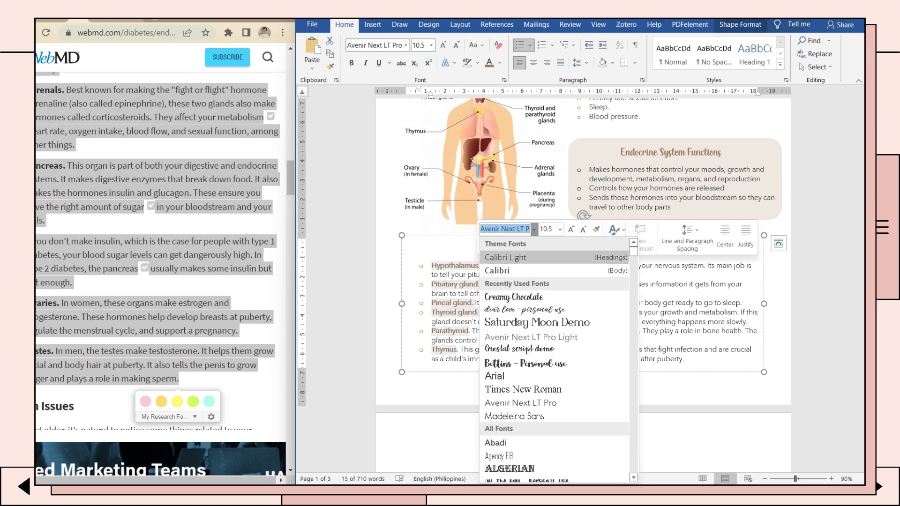
scroll(557, 349, "down", 20)
left_click(519, 349)
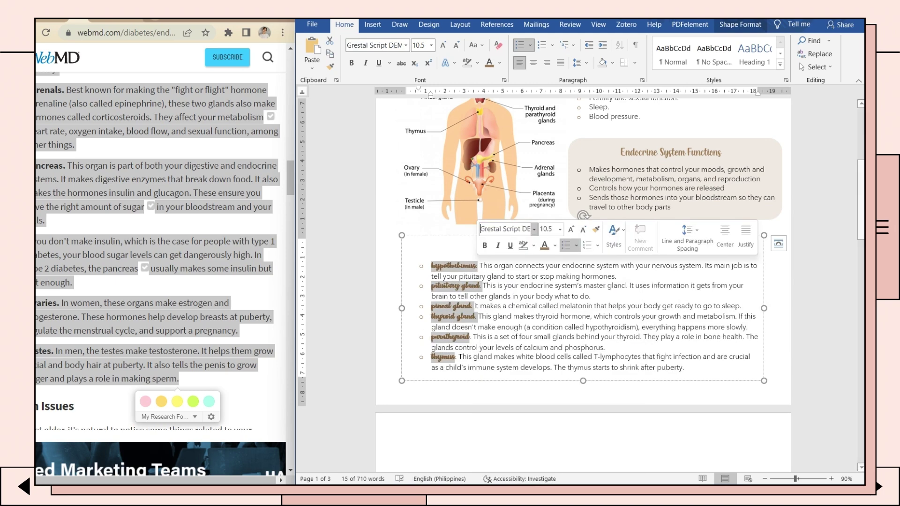
left_click(352, 62)
Step: Copy the dashed bracket from the Hormones heading to Parts of the Endocrine System and stretch it around the gland list
scroll(675, 187, "up", 4)
double_click(677, 170)
left_click(648, 168)
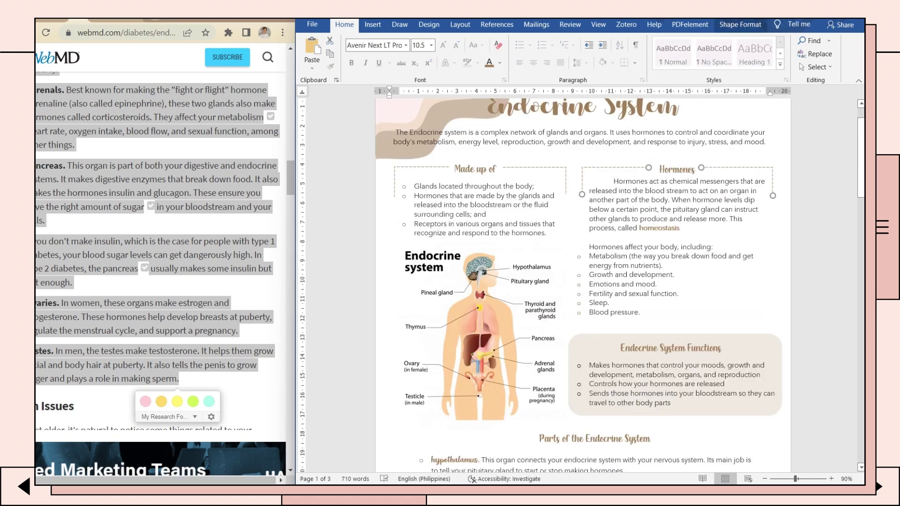
scroll(582, 282, "down", 3)
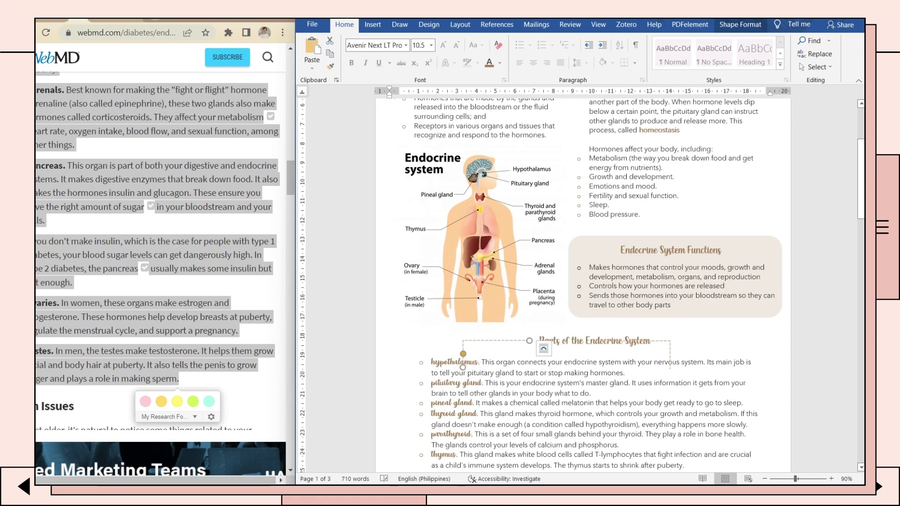
scroll(582, 281, "down", 4)
left_click_drag(783, 290, 781, 353)
left_click(671, 183)
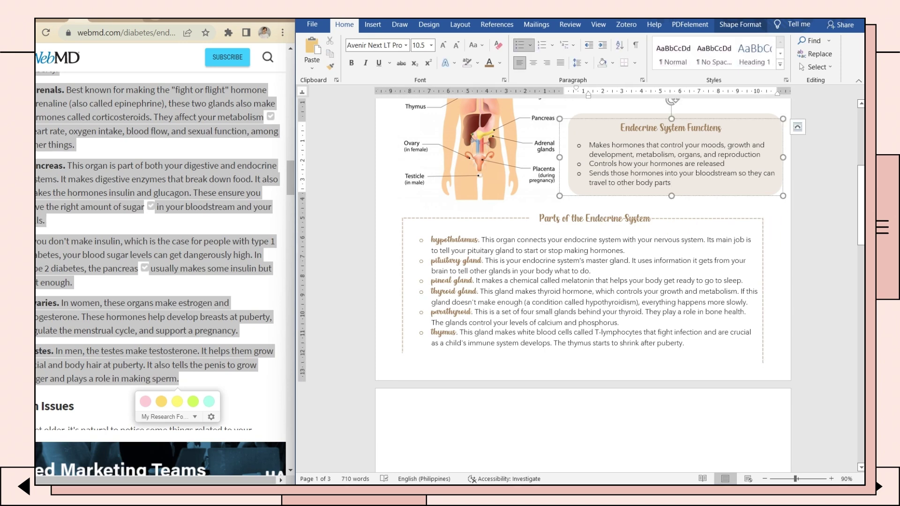
Step: Remove the surplus content after the second-page list and repeat the brown script style on its gland names, adrenals to testes
scroll(582, 281, "down", 10)
left_click(516, 120)
key("BackSpace")
scroll(582, 281, "up", 3)
left_click_drag(458, 243, 486, 327)
key("ctrl+y")
key("ctrl+y")
key("ctrl+y")
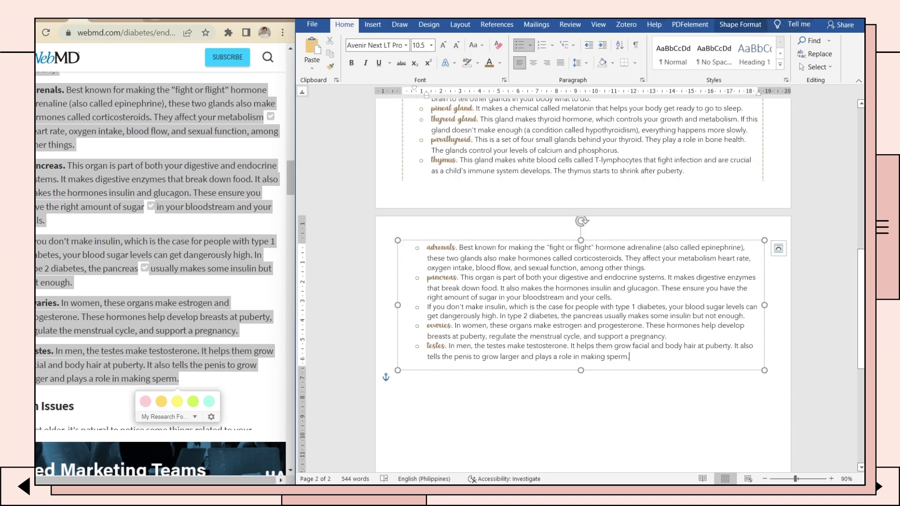
Step: Paste a copy of the dashed bracket on the second page and flip it to enclose the gland list from below
left_click(398, 389)
key("ctrl+v")
scroll(583, 281, "up", 2)
left_click(404, 328)
left_click_drag(404, 401, 404, 137)
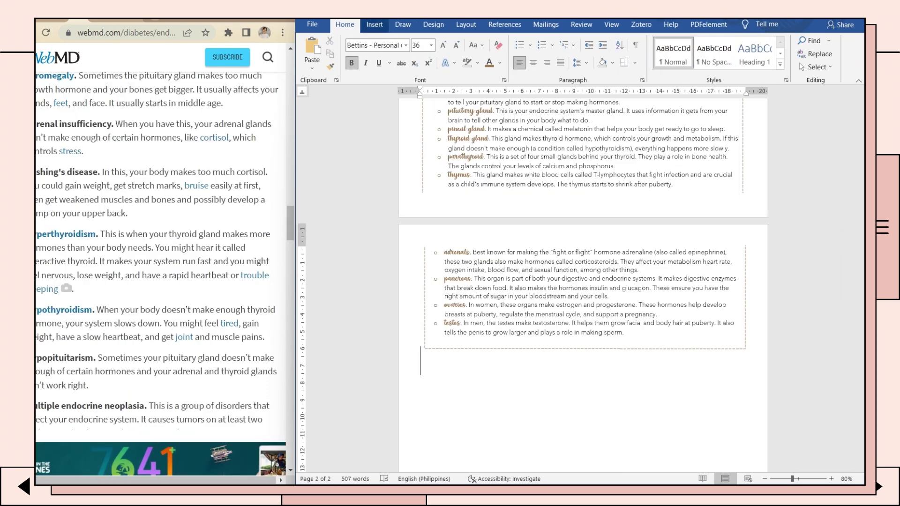
Step: Insert a table with two columns and five rows below the second-page gland list
left_click(375, 25)
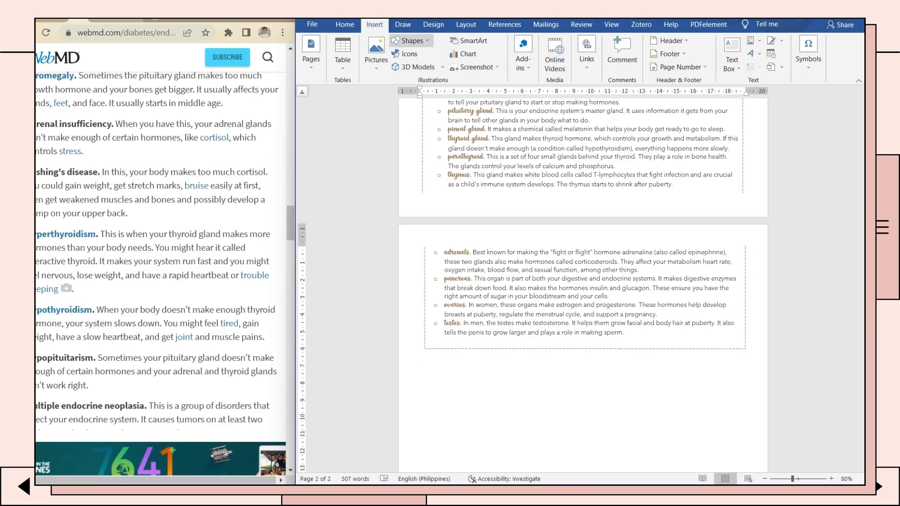
left_click(342, 54)
scroll(70, 231, "up", 3)
scroll(70, 231, "down", 4)
scroll(64, 231, "down", 2)
key("Down")
key("Right")
key("Down")
key("Down")
key("Down")
key("Down")
key("Down")
key("Down")
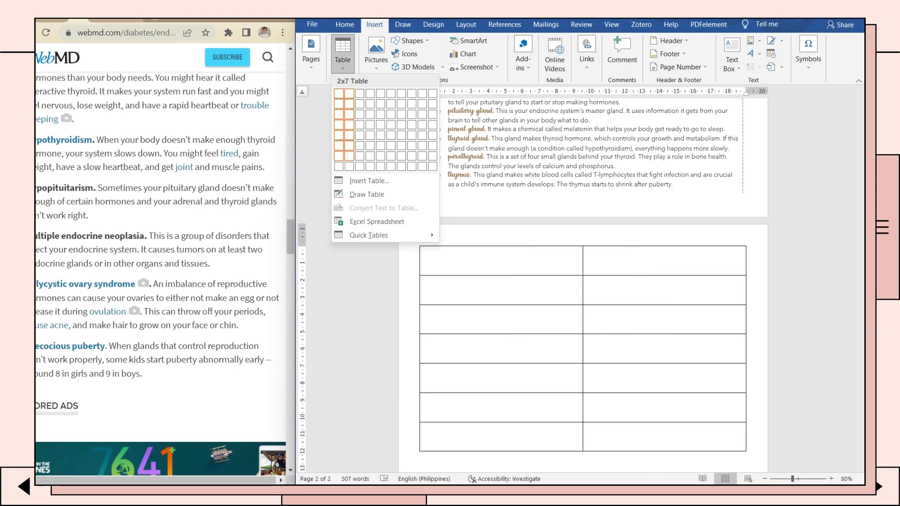
key("Return")
Step: Copy WebMD's disorder entries from Acromegaly to Hypothyroidism into the five cells of the table's first column
scroll(37, 245, "up", 7)
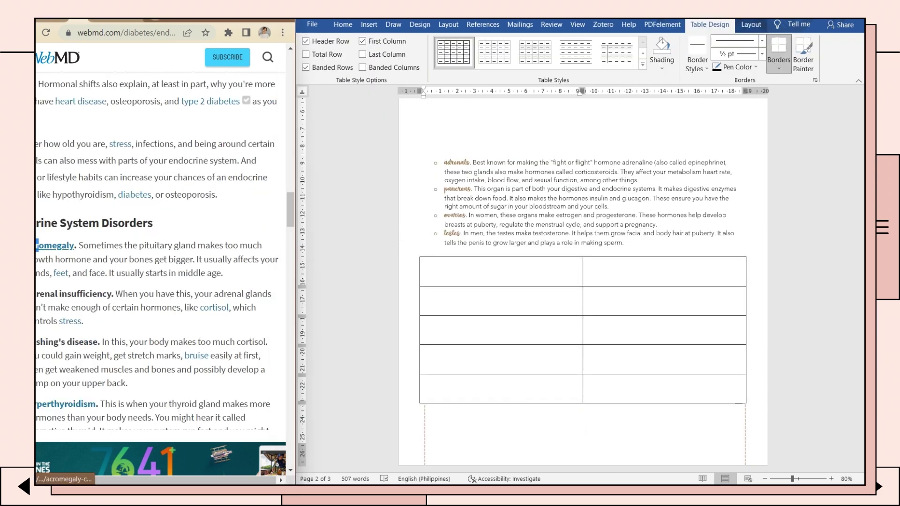
mouse_move(37, 246)
left_mouse_down()
mouse_move(85, 213)
mouse_move(127, 247)
mouse_move(73, 345)
mouse_move(269, 414)
mouse_move(265, 393)
left_mouse_up()
mouse_move(431, 271)
left_mouse_down()
mouse_move(450, 281)
mouse_move(468, 389)
left_mouse_up()
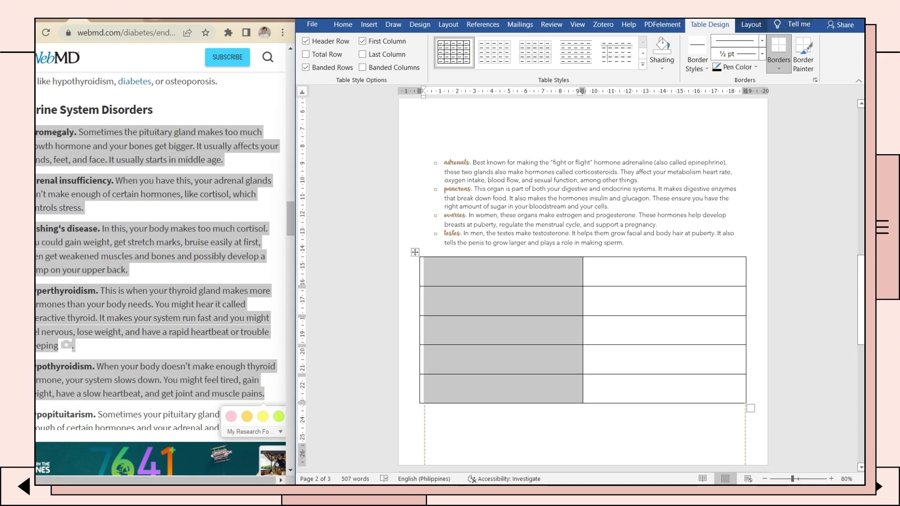
key("ctrl+v")
Step: Set the pasted disorder text to 10.5 pt Avenir Next LT Pro Light
scroll(581, 291, "up", 3)
left_click(343, 25)
left_click(431, 46)
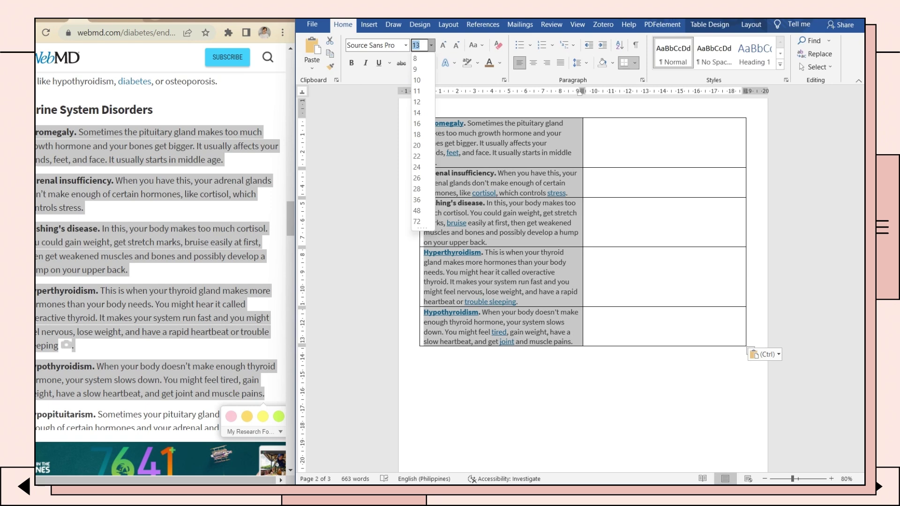
type("10.5")
key("Return")
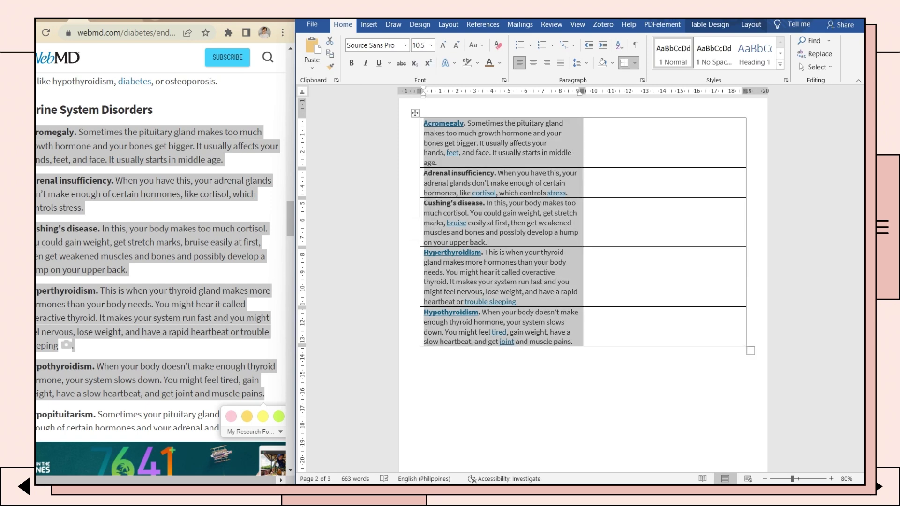
left_click(406, 45)
key("Down")
key("Down")
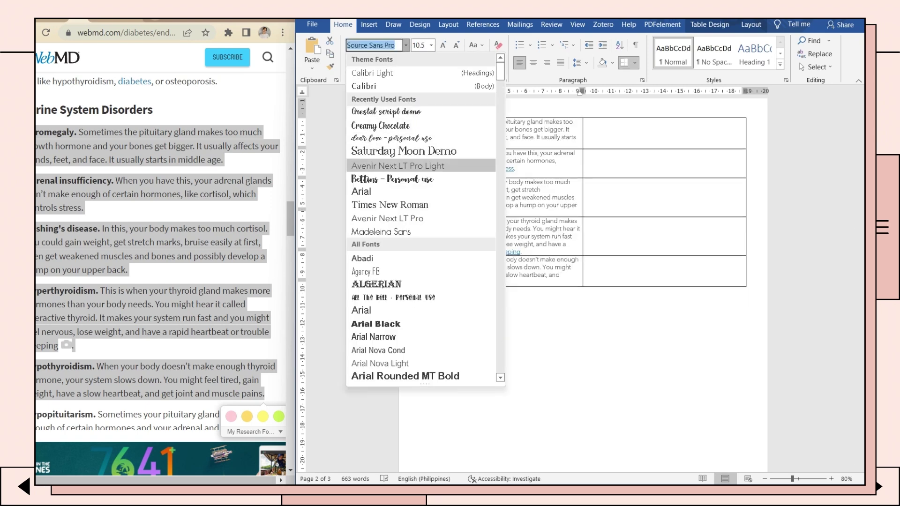
key("Return")
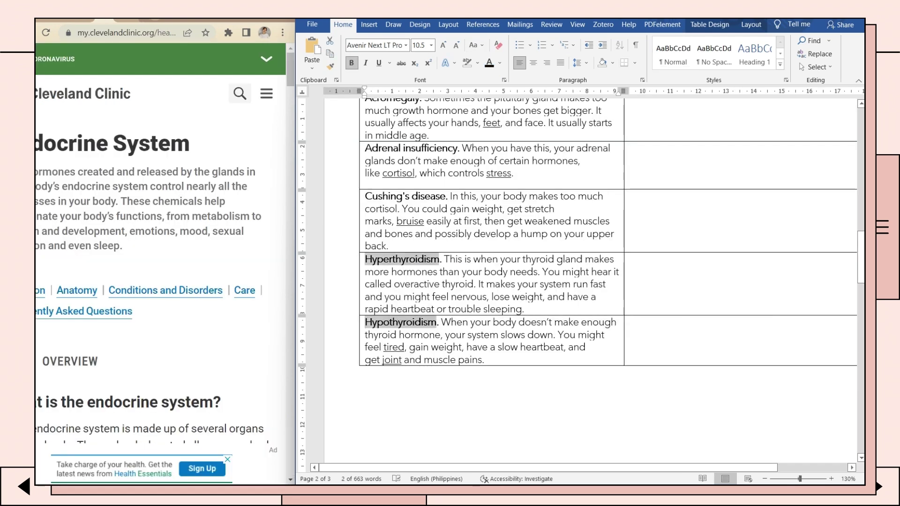
Step: Style the disorder names in both table columns in brown Grestal script demo
scroll(590, 281, "up", 3)
left_click(499, 63)
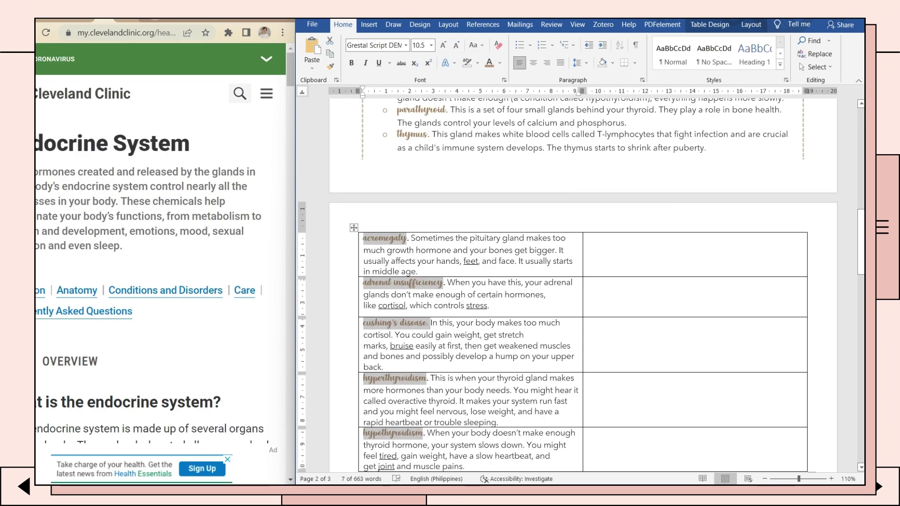
right_click(487, 363)
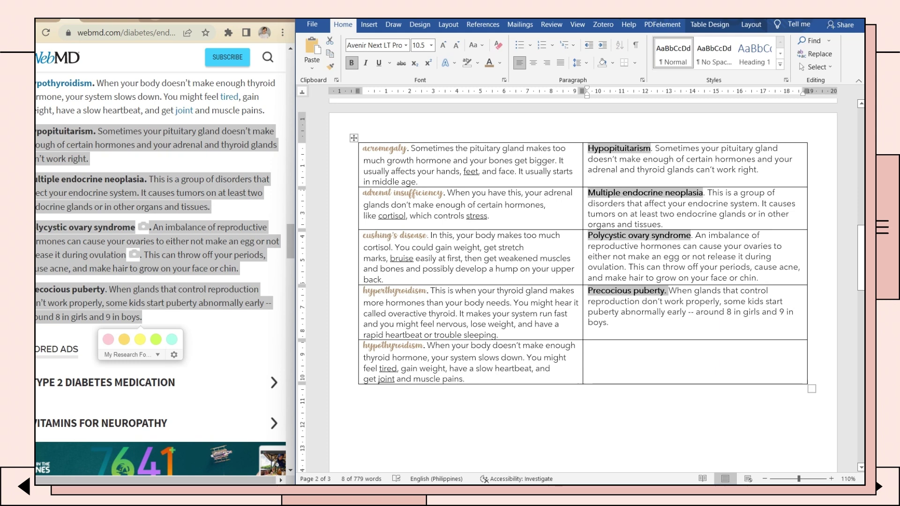
key("Return")
Step: Remove all borders from the disorders table
left_click_drag(694, 323, 693, 363)
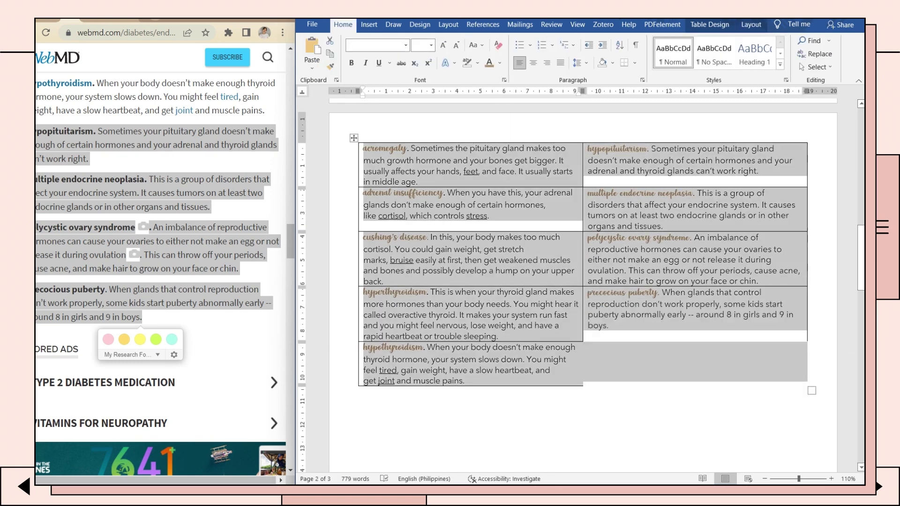
left_click(634, 62)
left_click(651, 128)
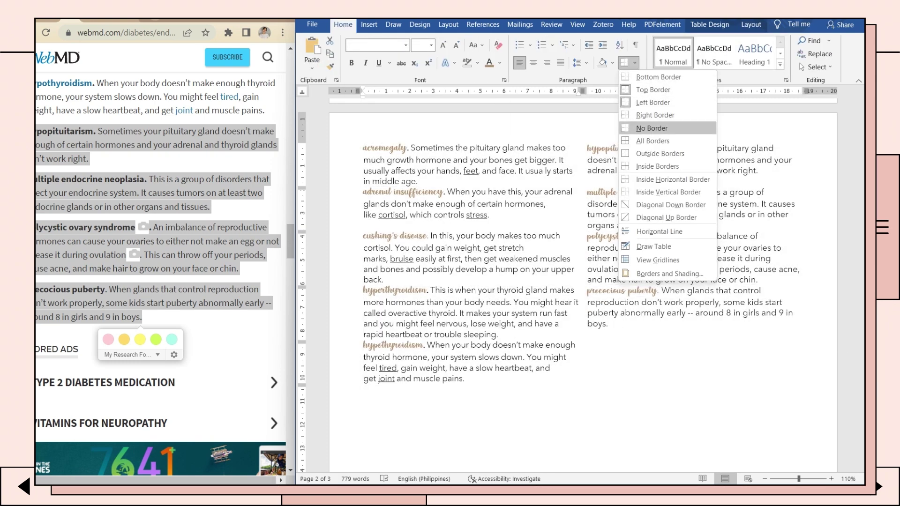
left_click(651, 128)
Step: Draw a wide rectangle across the text width below the disorders table
left_click(656, 360)
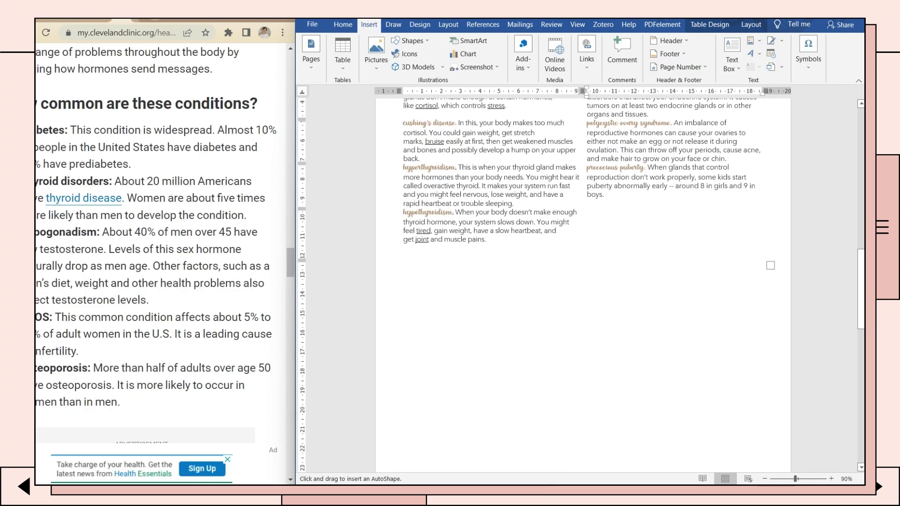
left_click_drag(402, 255, 762, 389)
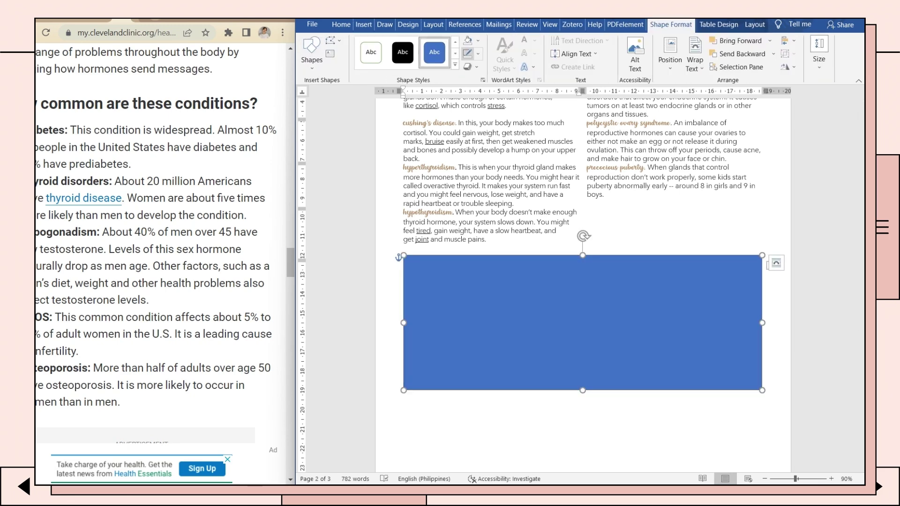
Step: Remove the wide rectangle's fill and give it a tan outline with the Dash line style
left_click(478, 41)
left_click(512, 164)
left_click(478, 54)
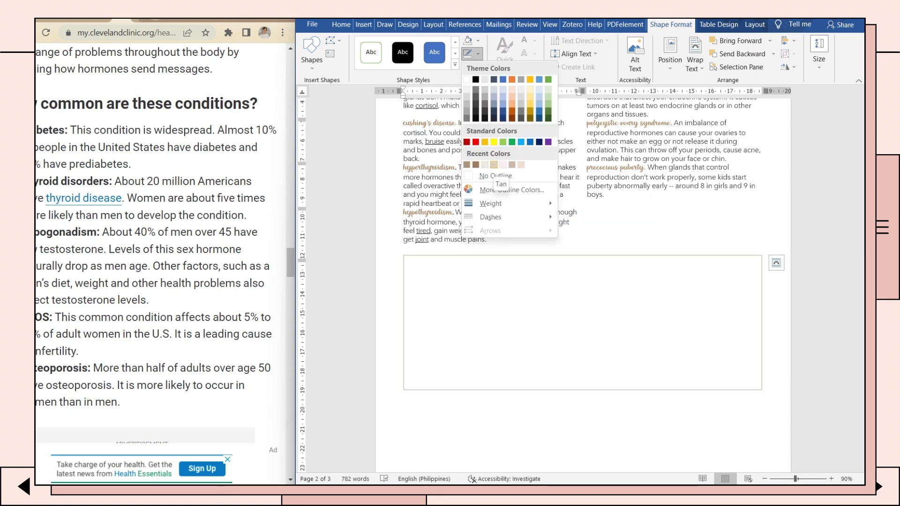
left_click(497, 176)
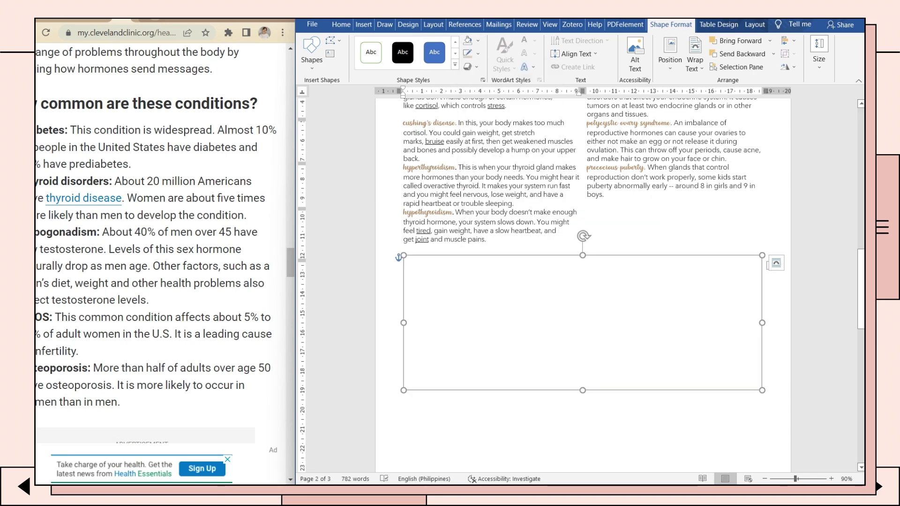
left_click(478, 53)
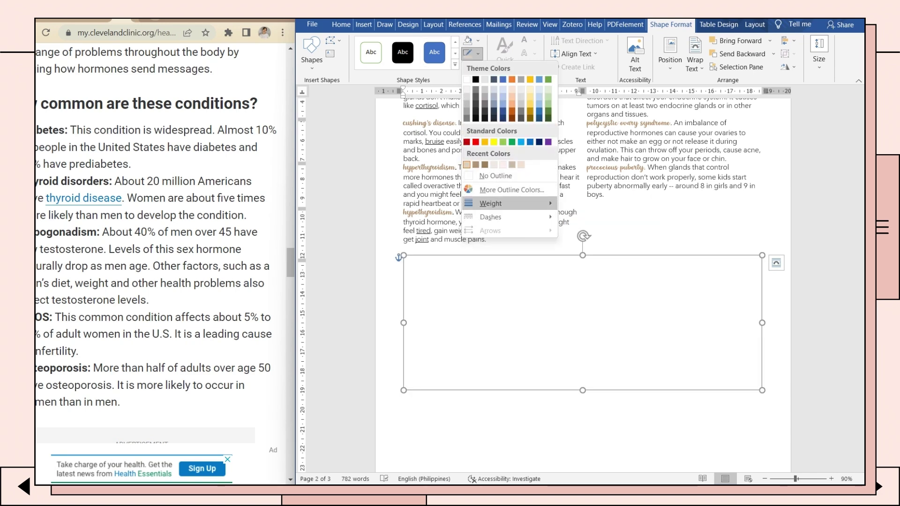
mouse_move(516, 217)
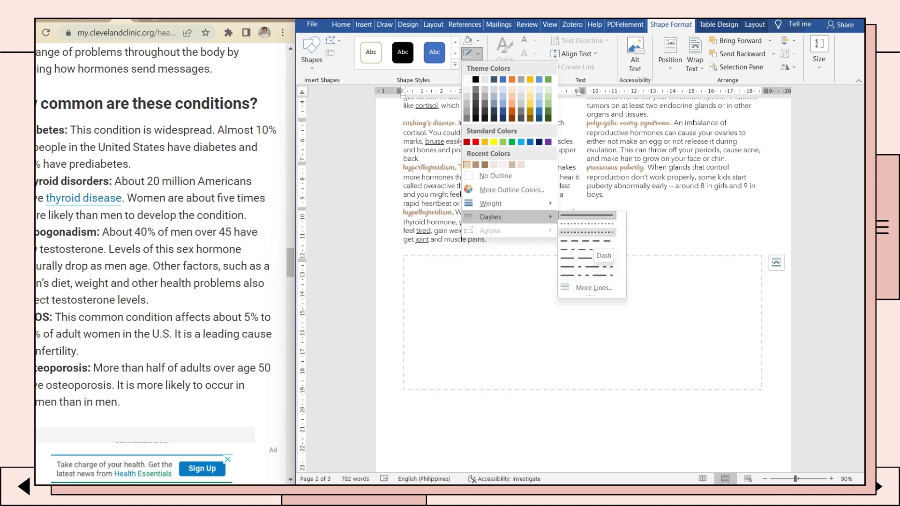
left_click(594, 240)
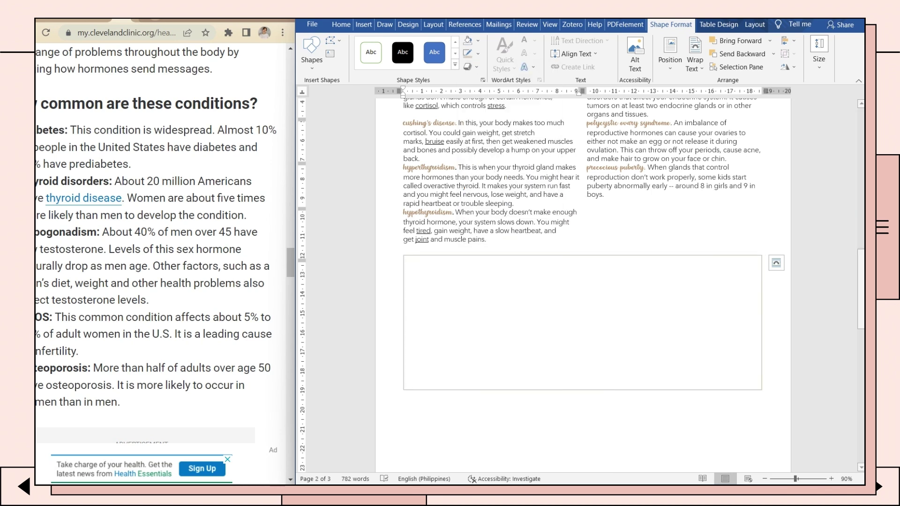
Step: Add Cleveland Clinic's "How common are these conditions?" heading and bulleted list as text inside the dashed rectangle
scroll(581, 281, "down", 1)
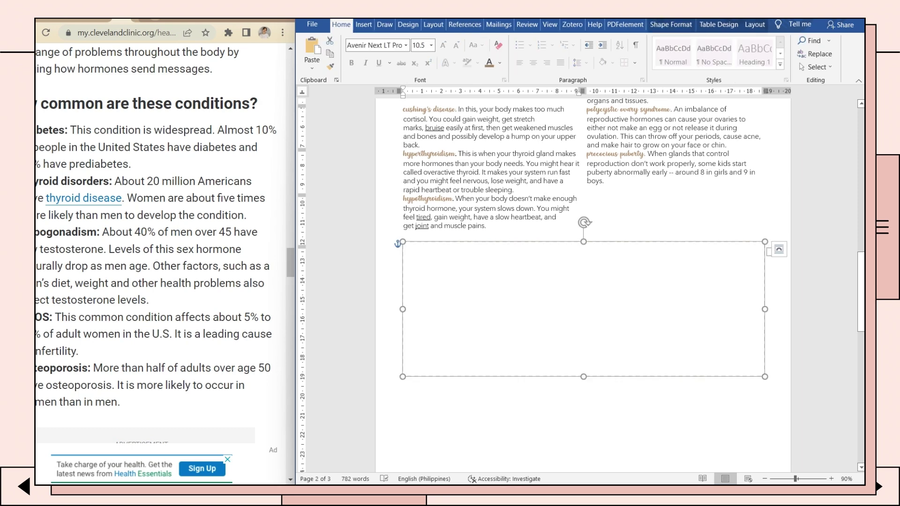
right_click(412, 377)
left_click(444, 210)
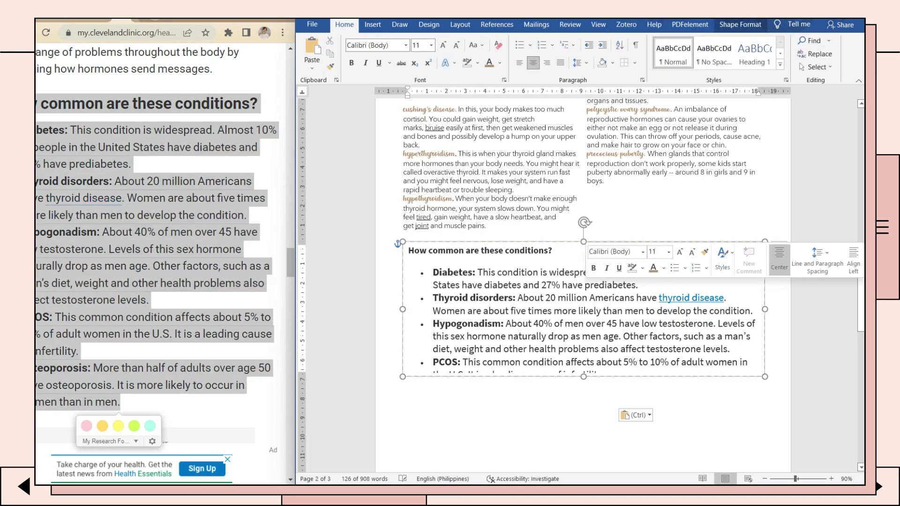
Step: Set all the text inside the dashed rectangle to 10.5 pt Avenir Next LT Pro
key("ctrl+a")
left_click(375, 46)
type("Avenir Next LT Pro")
key("Return")
left_click(419, 46)
type("10.5")
key("Return")
left_click(581, 354)
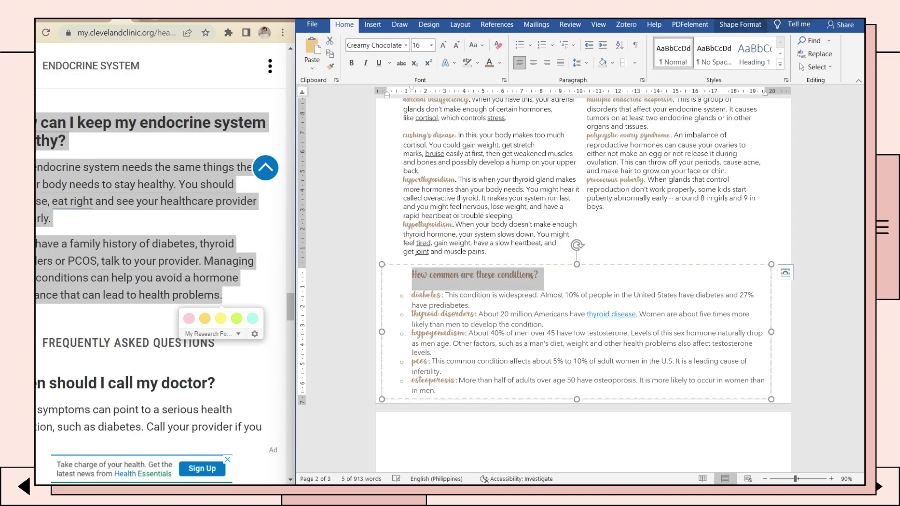
Step: Make "have thyroid disease" in the thyroid disorders bullet black and remove its underline
left_click_drag(570, 314, 637, 314)
left_click(500, 63)
left_click(509, 76)
left_click(379, 62)
left_click(649, 235)
left_click_drag(570, 314, 637, 314)
left_click(378, 63)
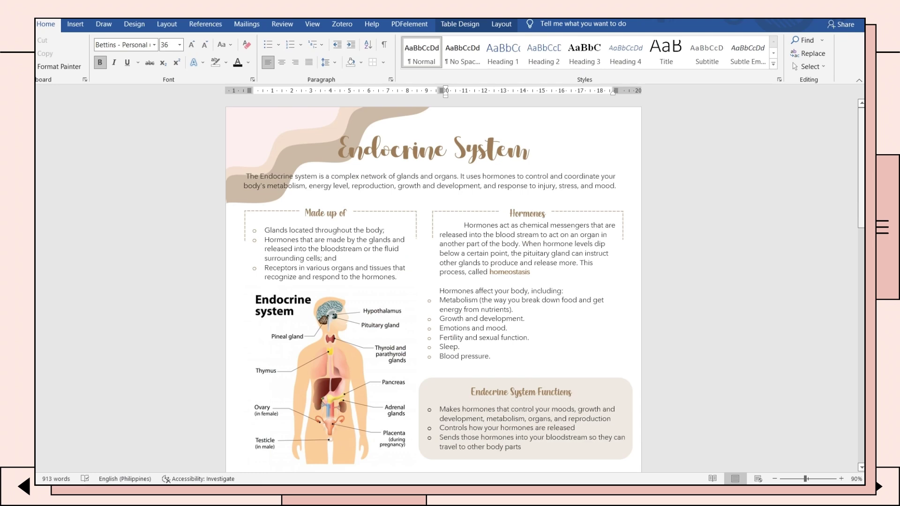
Step: Review the layout of the whole set of notes from the first page to the last, ending back at the title
left_click_drag(861, 126, 861, 152)
scroll(544, 281, "down", 5)
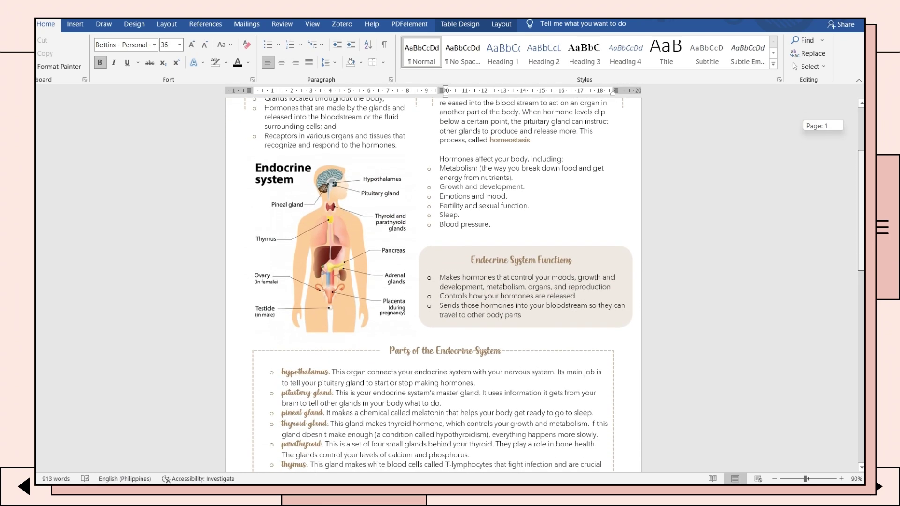
scroll(544, 281, "down", 8)
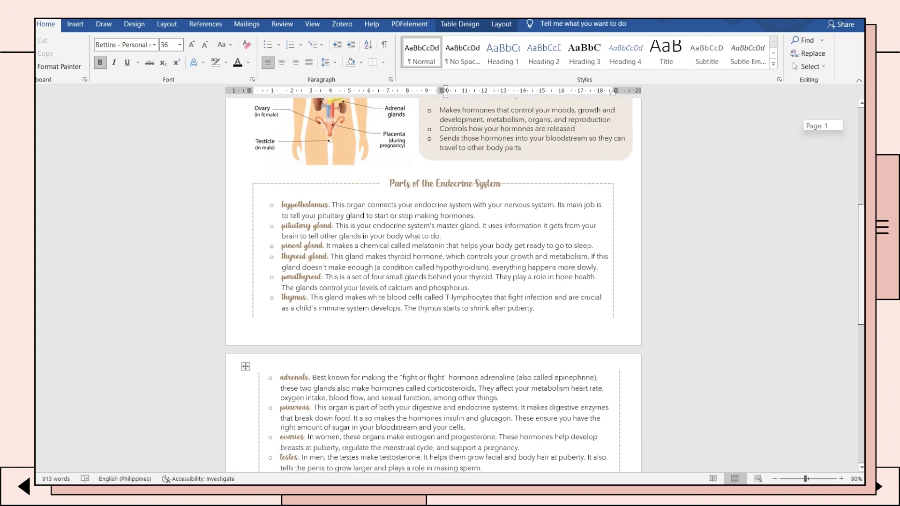
scroll(544, 282, "down", 8)
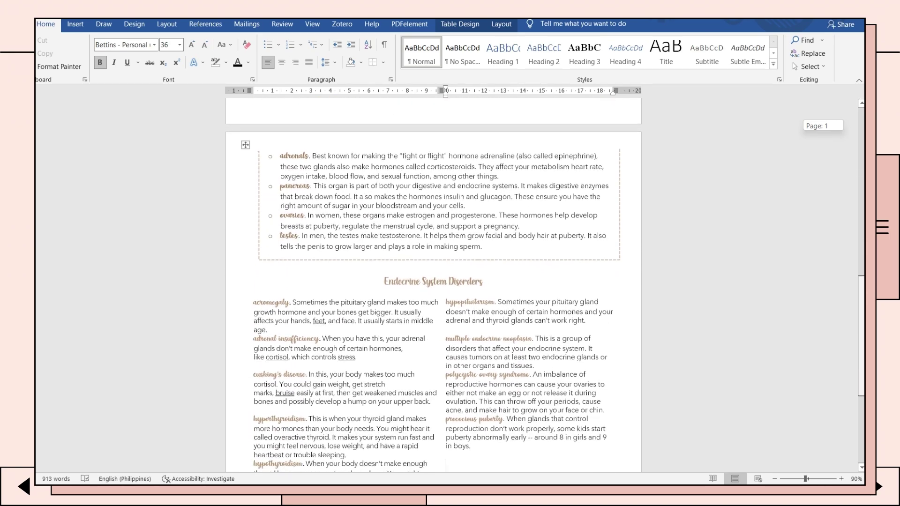
scroll(543, 281, "down", 5)
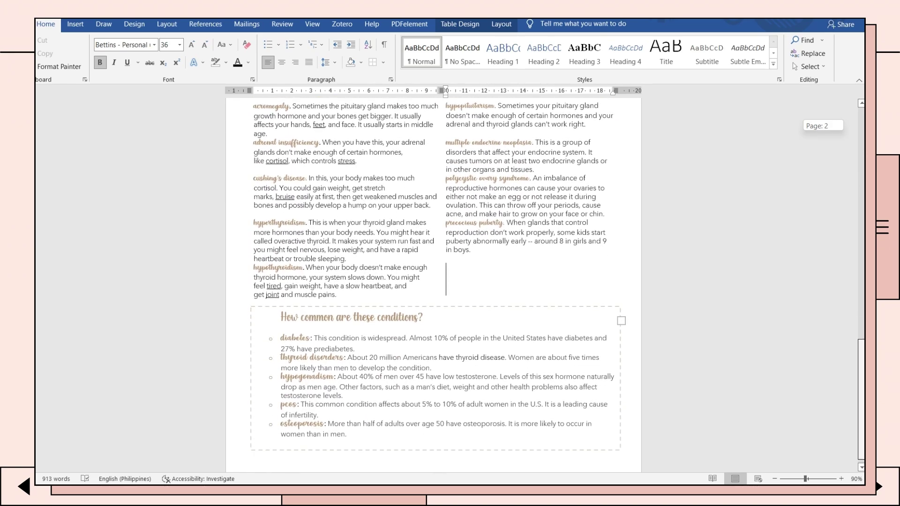
key("ctrl+Home")
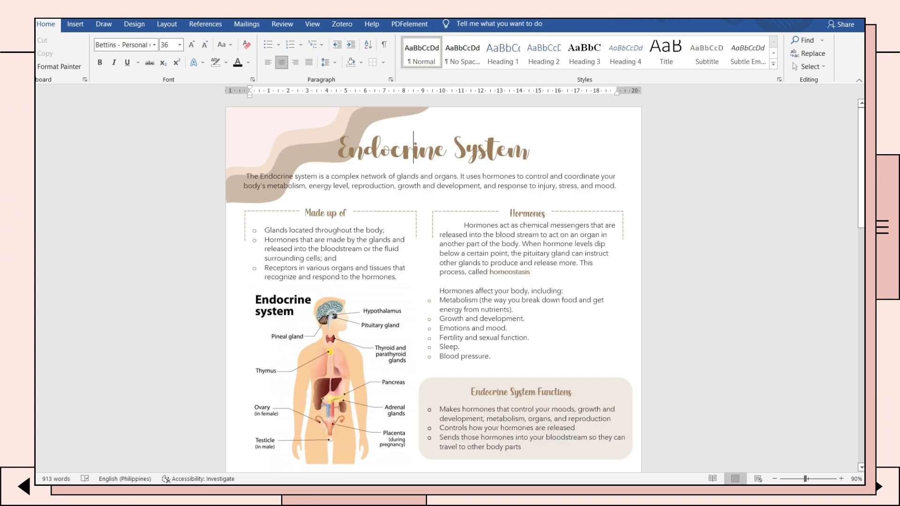
Step: Save the document as "Ms word notes_ Endocrine System" in the Downloads folder
key("ctrl+s")
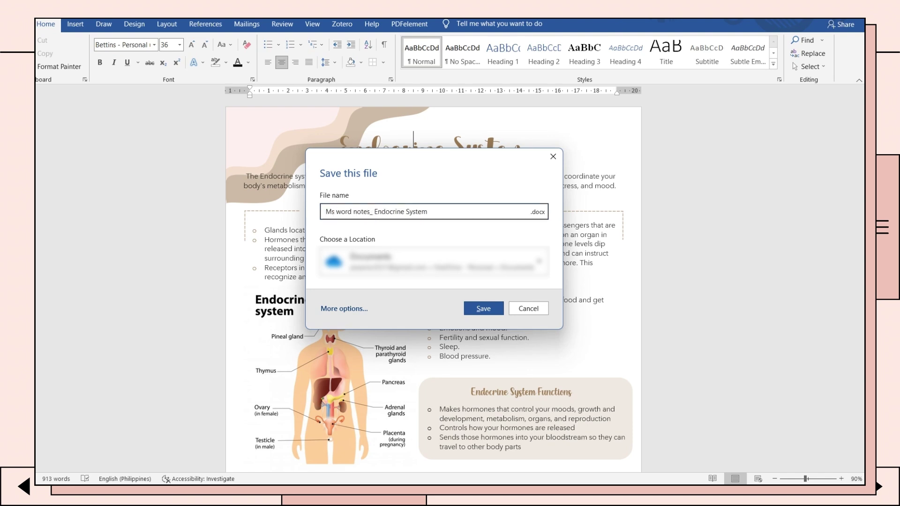
left_click(434, 262)
left_click(421, 100)
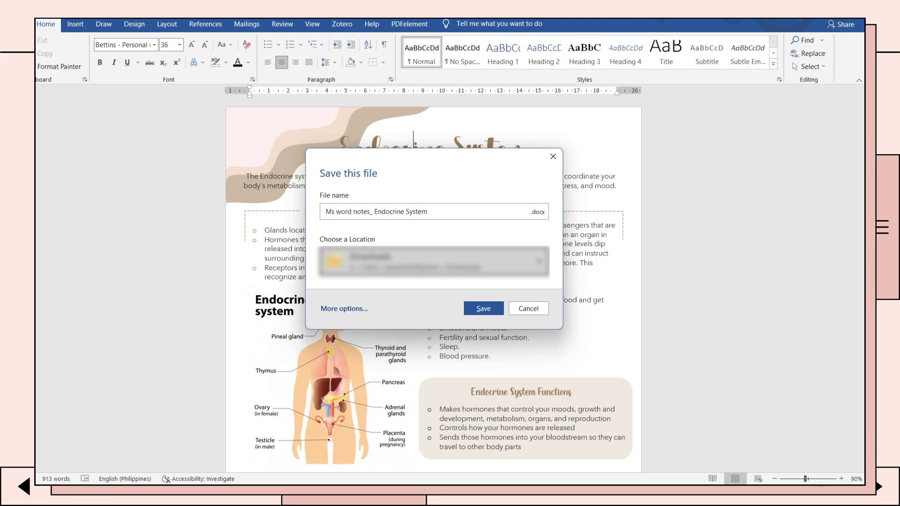
key("Return")
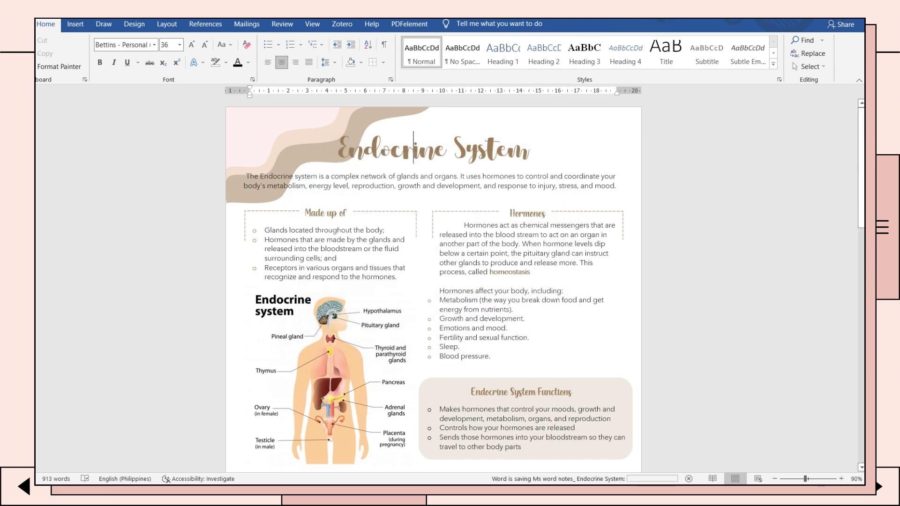
Step: Print one copy of all pages, one-sided on Letter paper in portrait, on the Canon G1010 series printer
scroll(433, 281, "down", 2)
key("ctrl+p")
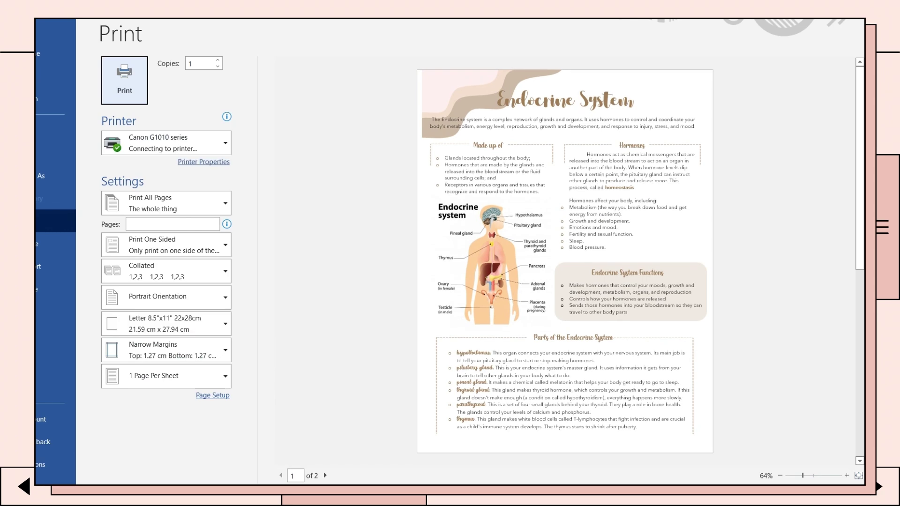
key("Return")
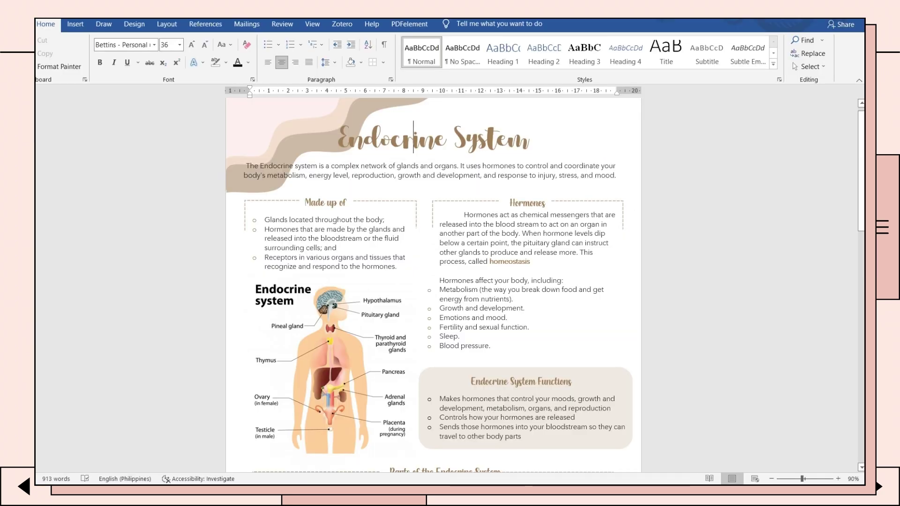